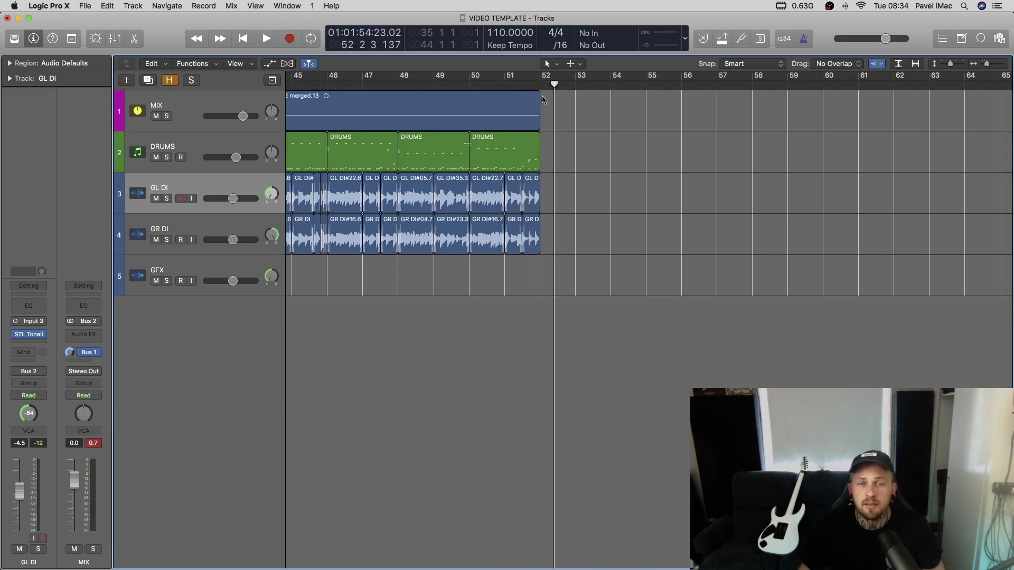
Add an arrangement marker named "Breakdown" at bar 52, where the existing regions end.
left_click(530, 87)
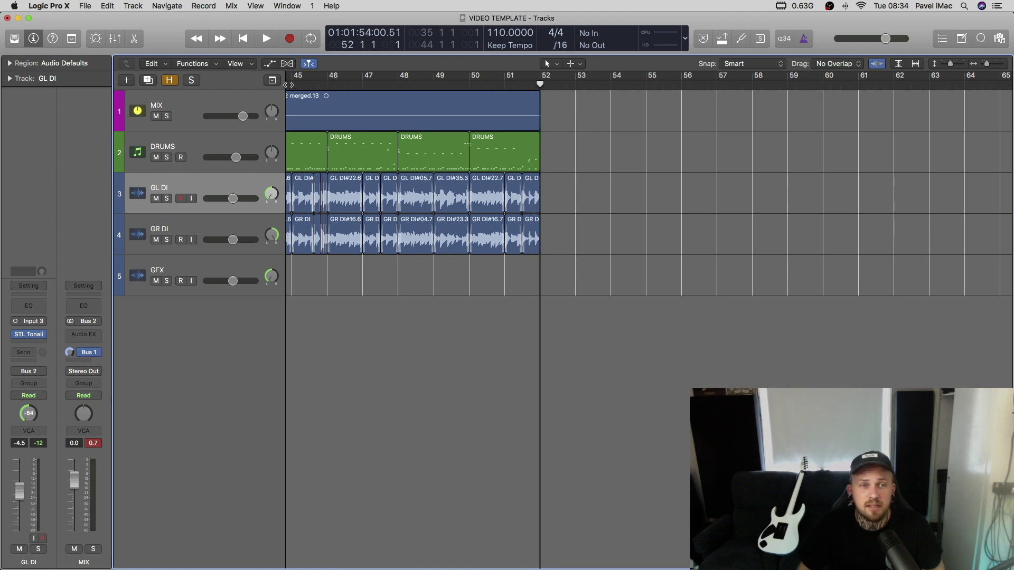
left_click(272, 81)
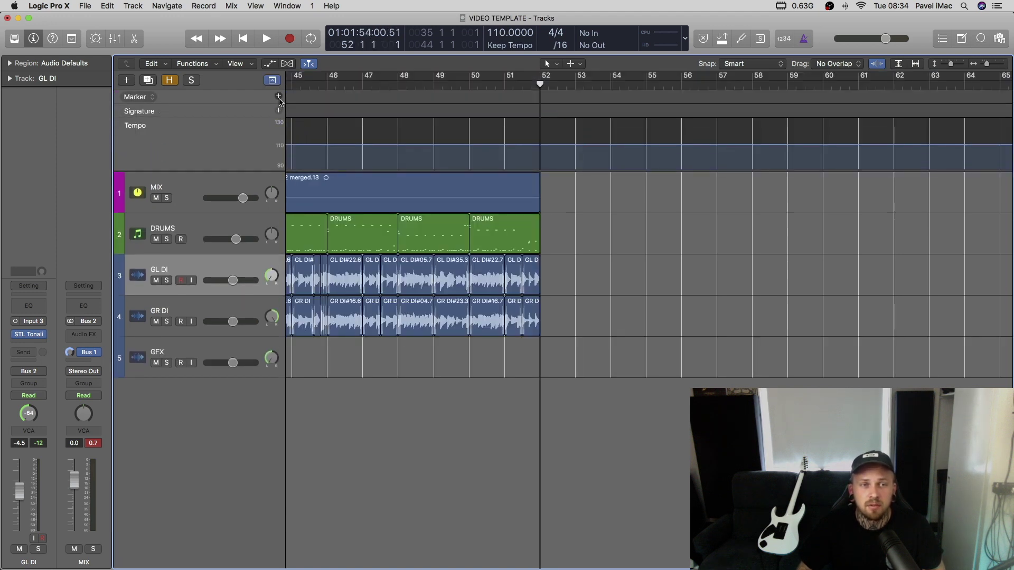
left_click(278, 96)
double_click(606, 99)
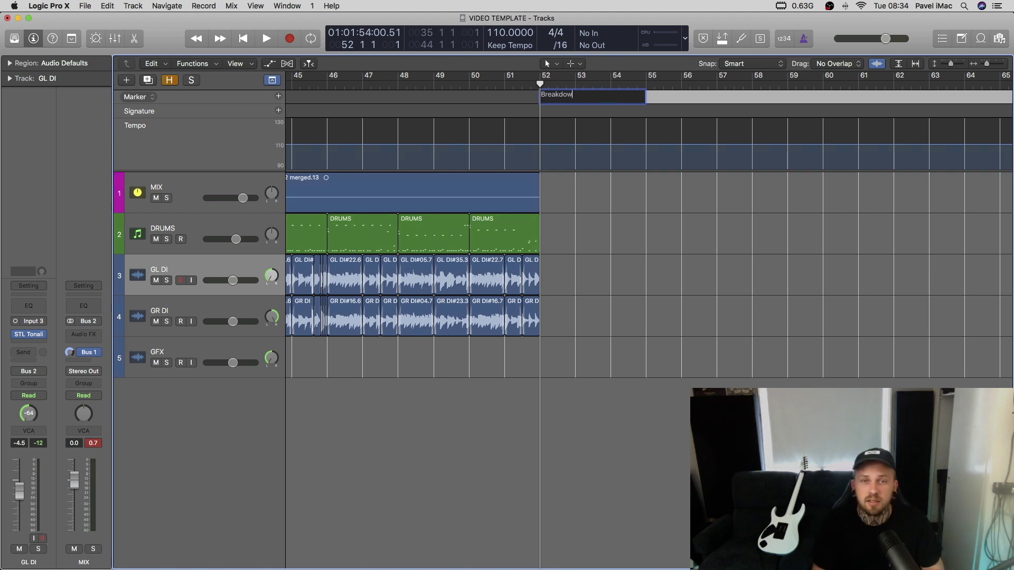
key("Return")
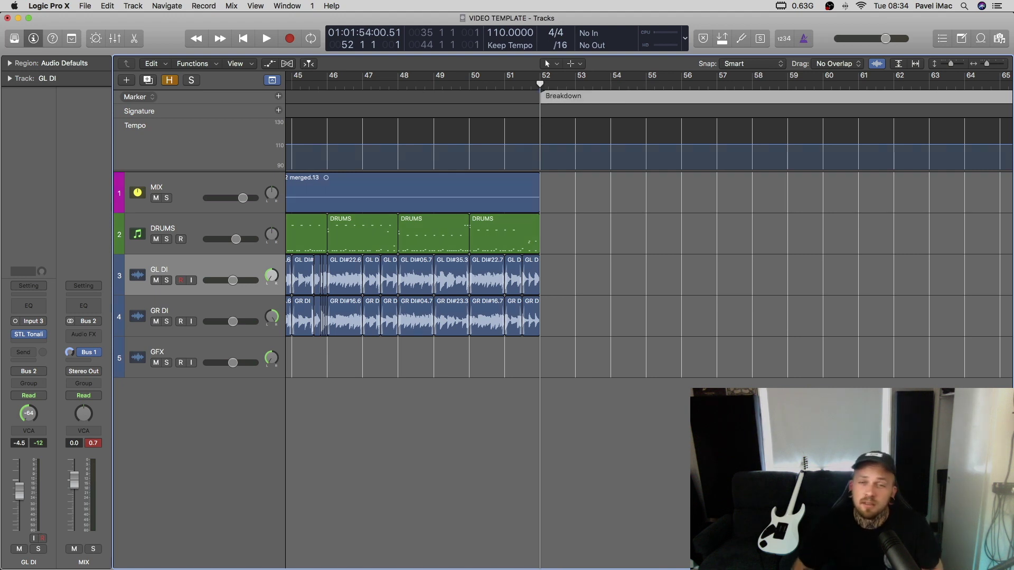
left_click(272, 80)
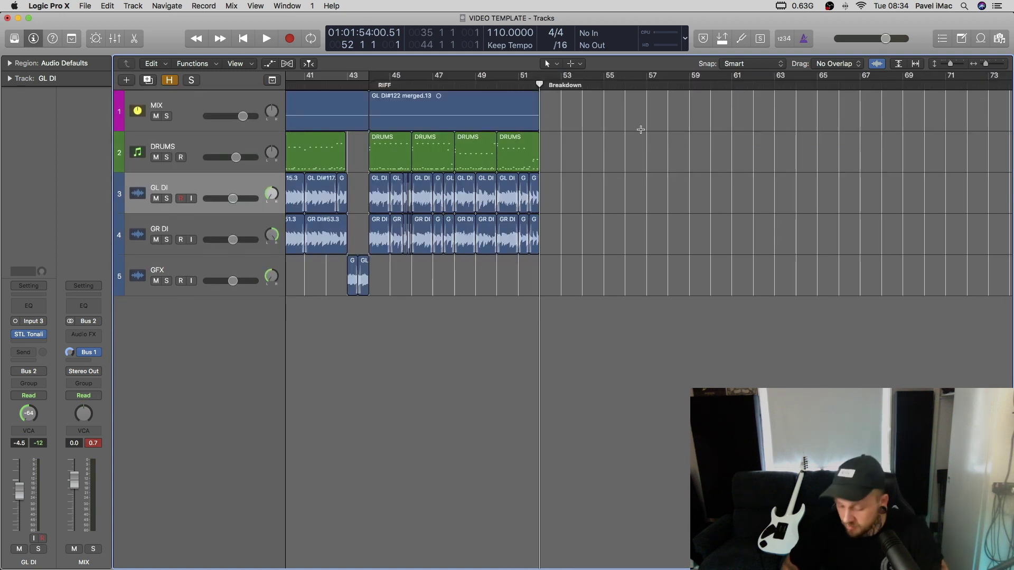
Add a tempo change at bar 52 and lower the tempo from that point on to 100 BPM.
scroll(578, 136, "right", 3)
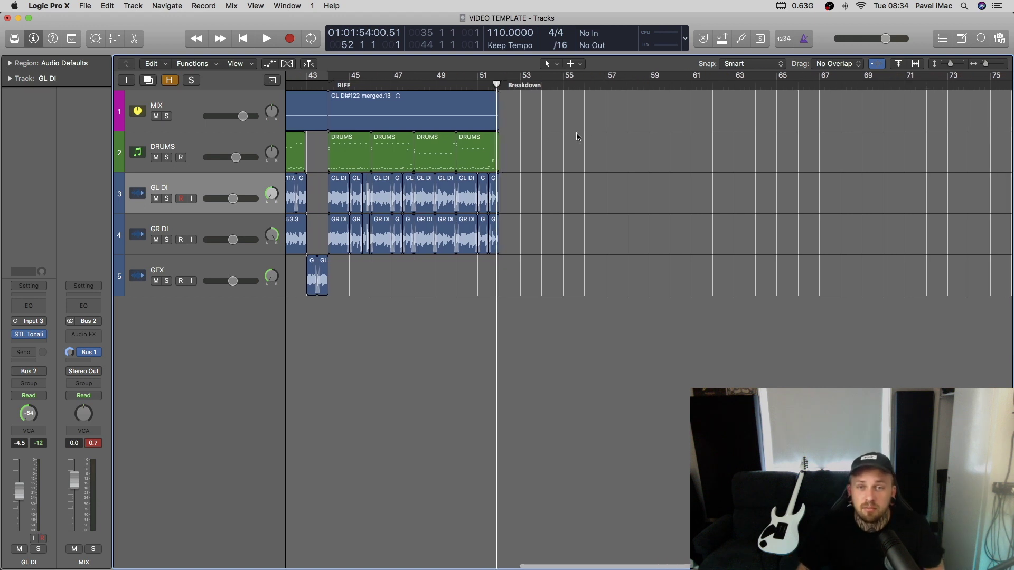
left_click(272, 80)
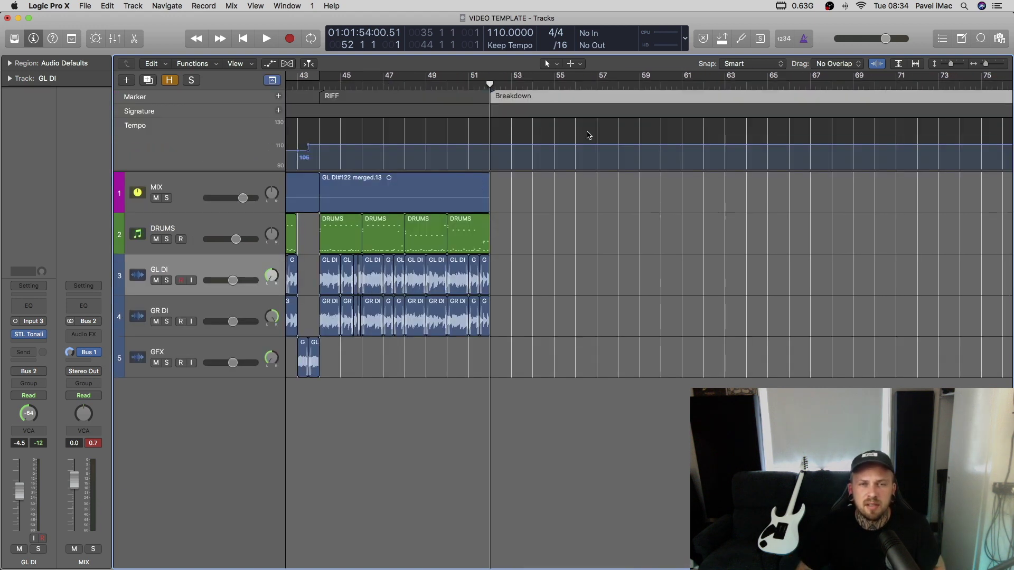
left_click(490, 145)
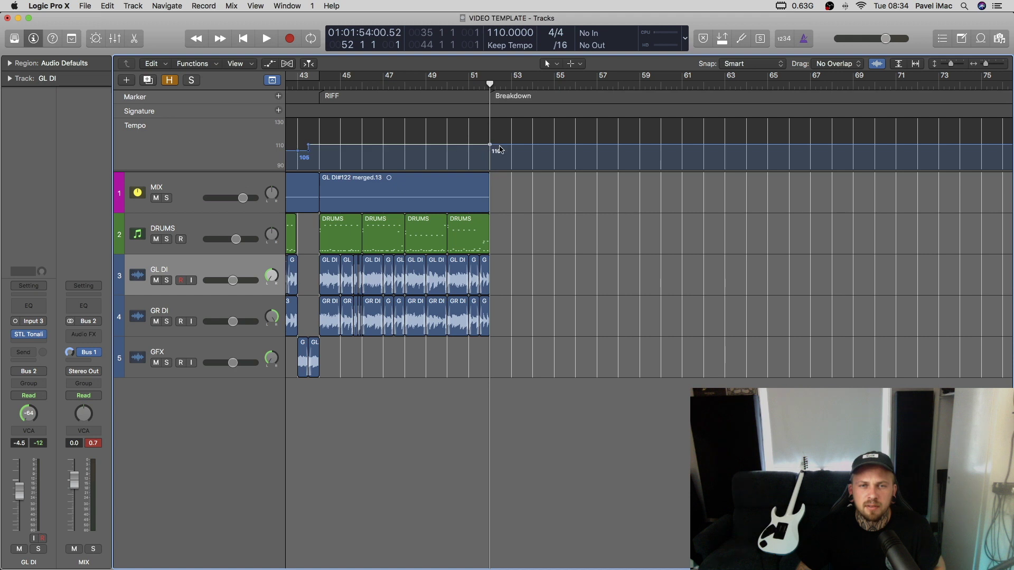
left_click_drag(525, 145, 525, 163)
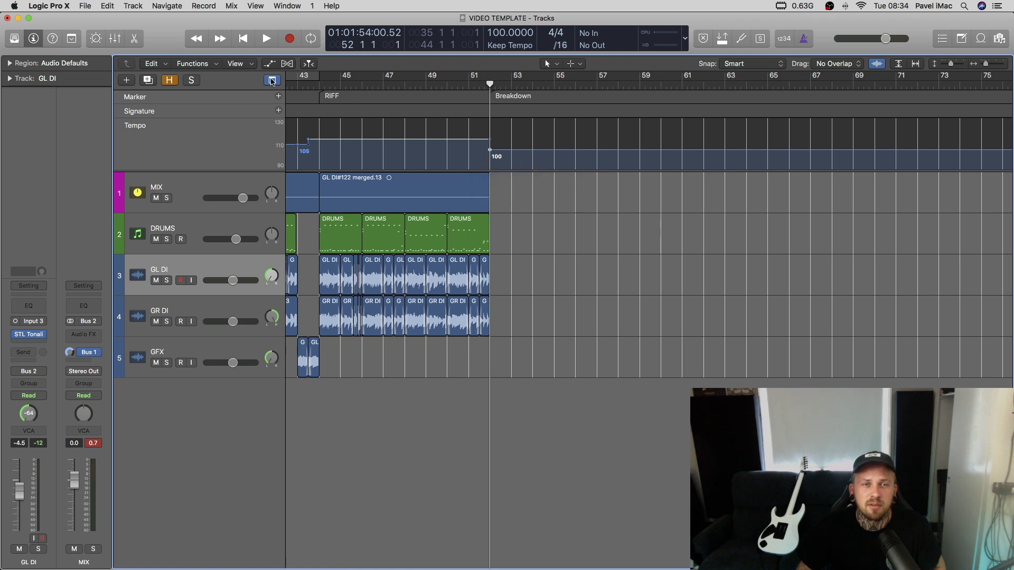
left_click(272, 80)
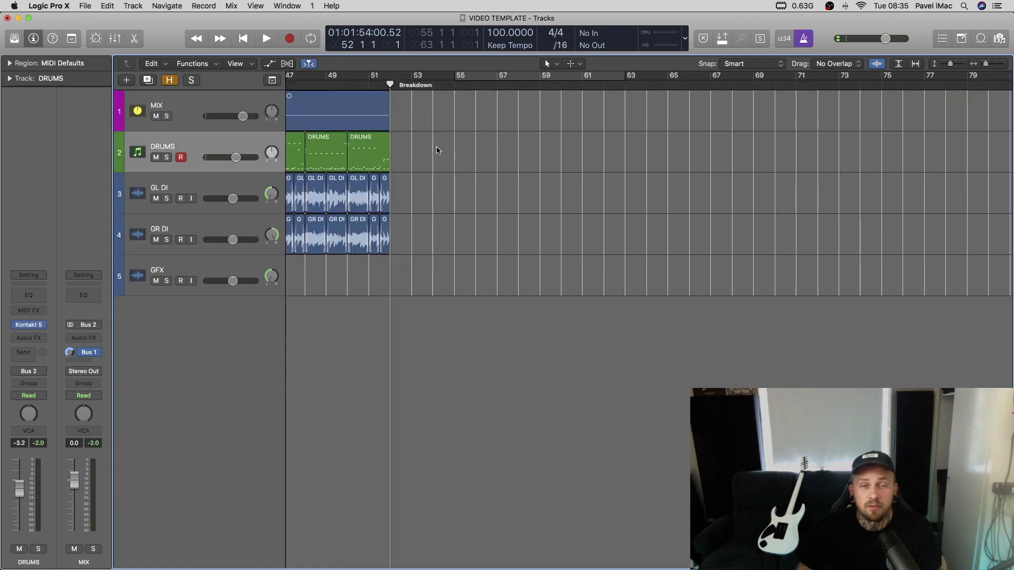
Record a MIDI drum part of about eight bars on the DRUMS track, starting at the Breakdown marker.
scroll(425, 153, "left", 2)
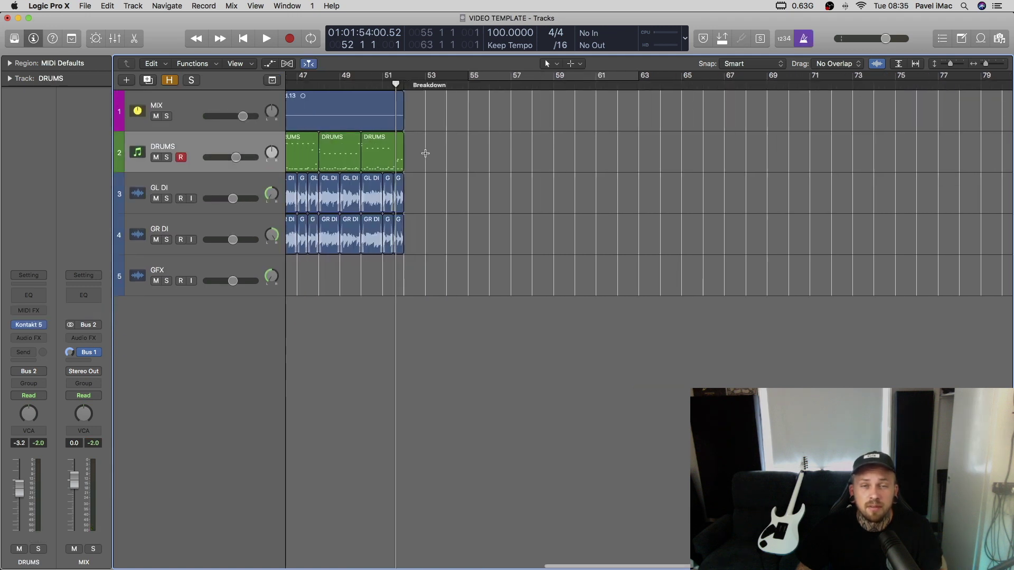
left_click(417, 164)
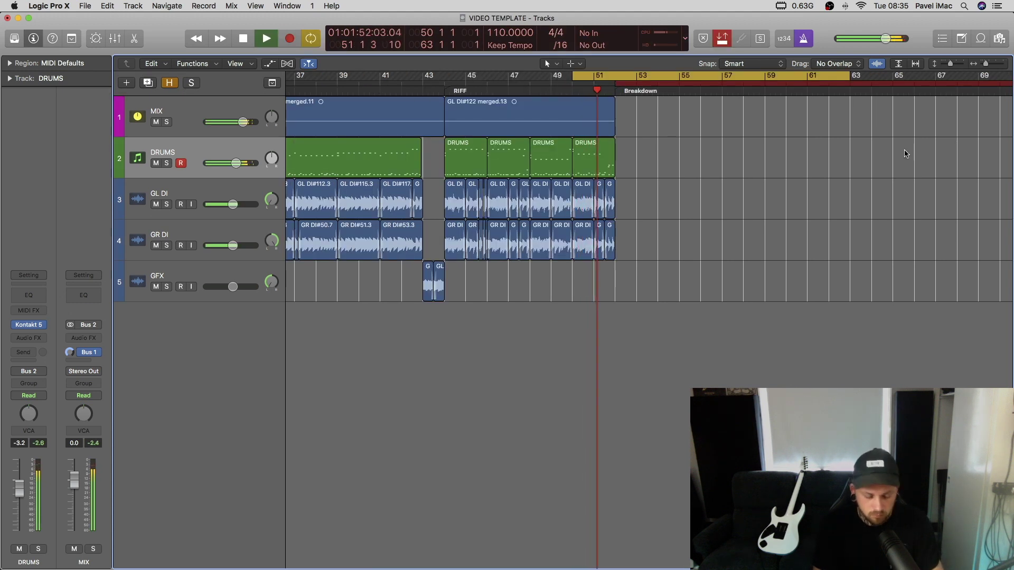
key("r")
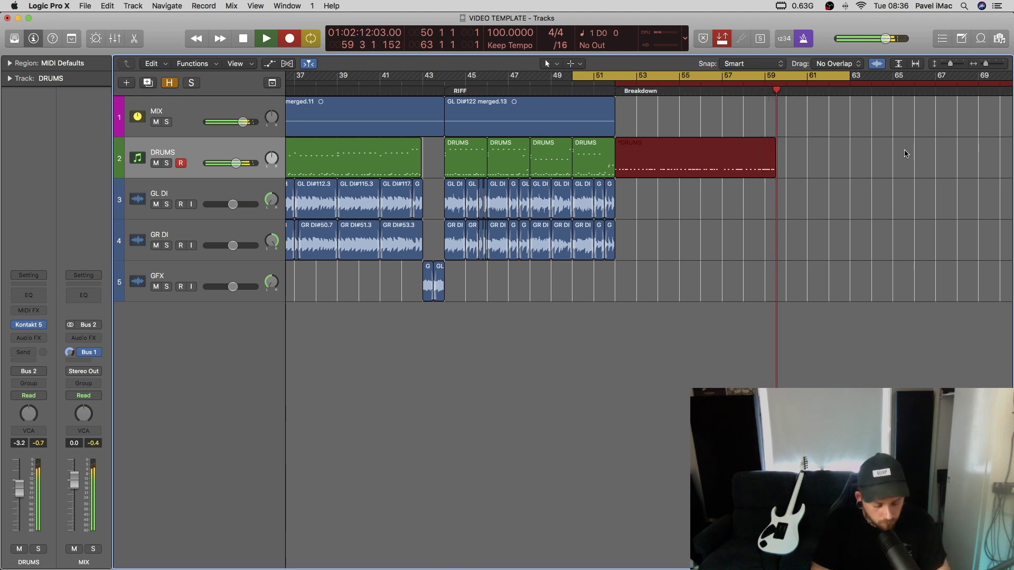
key("space")
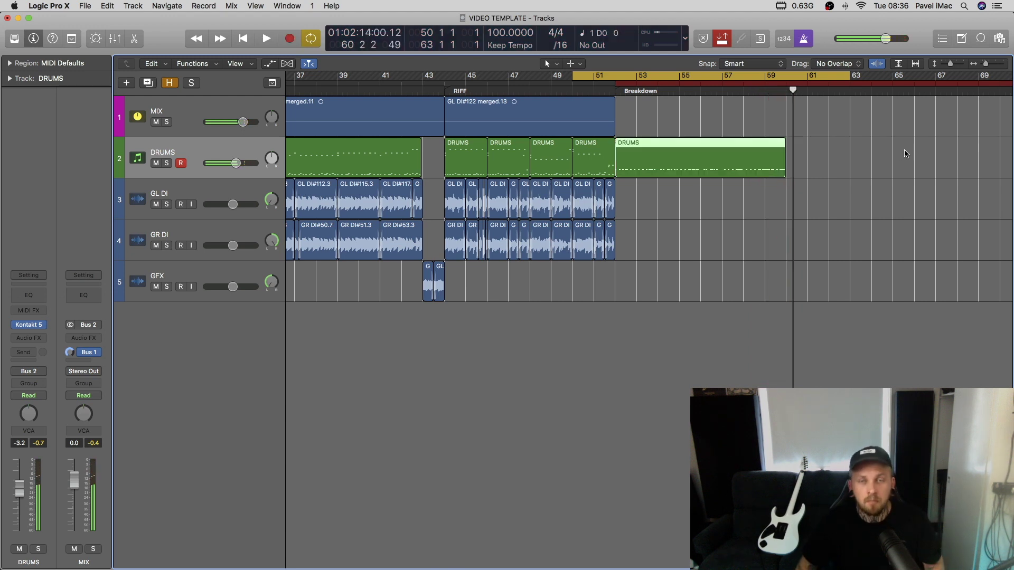
Quantize all notes of the new breakdown DRUMS region to 1/16 notes in the Piano Roll and turn cycle mode off.
scroll(687, 121, "right", 3)
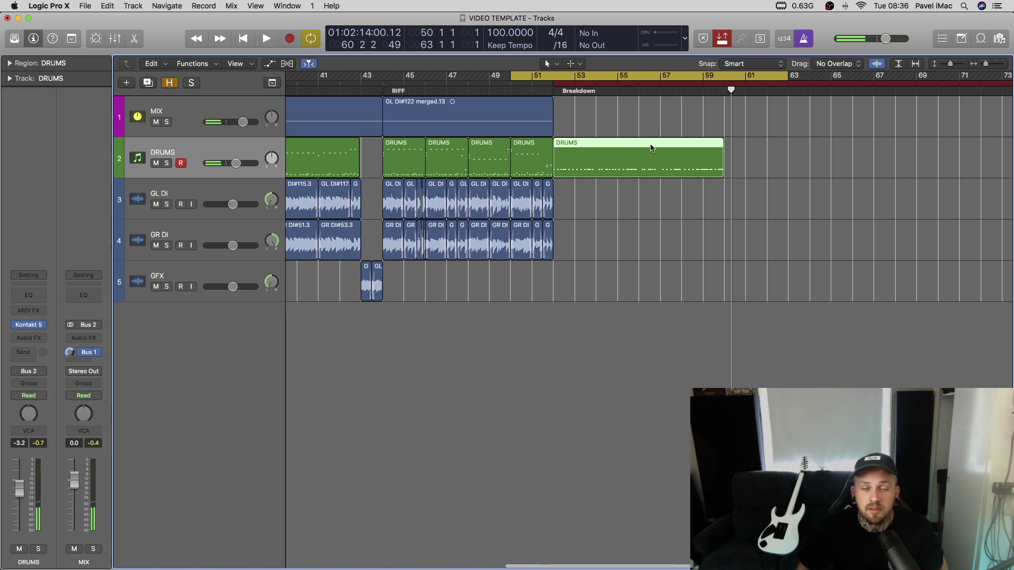
double_click(652, 148)
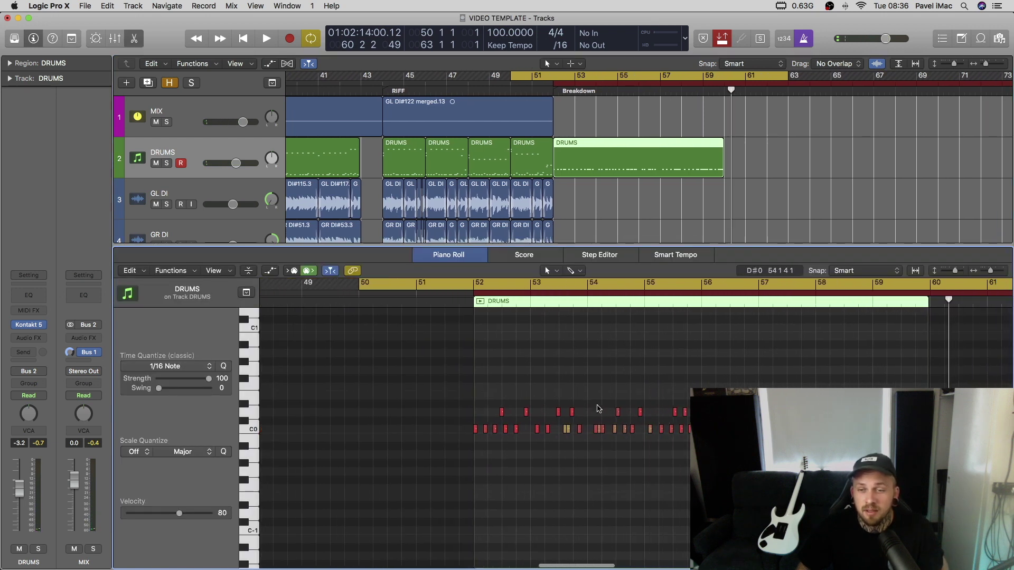
scroll(598, 408, "right", 2)
left_click_drag(364, 373, 905, 475)
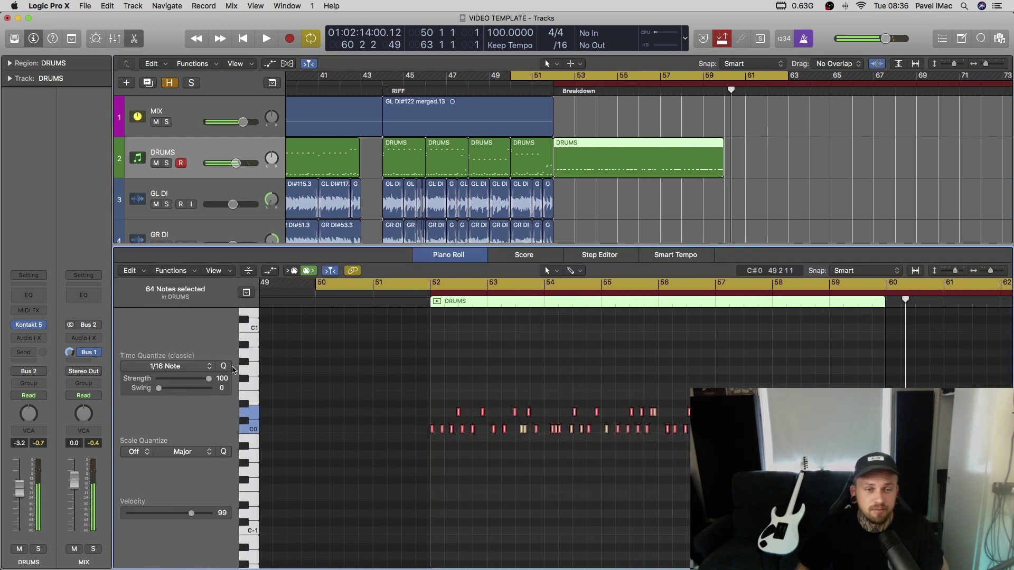
key("c")
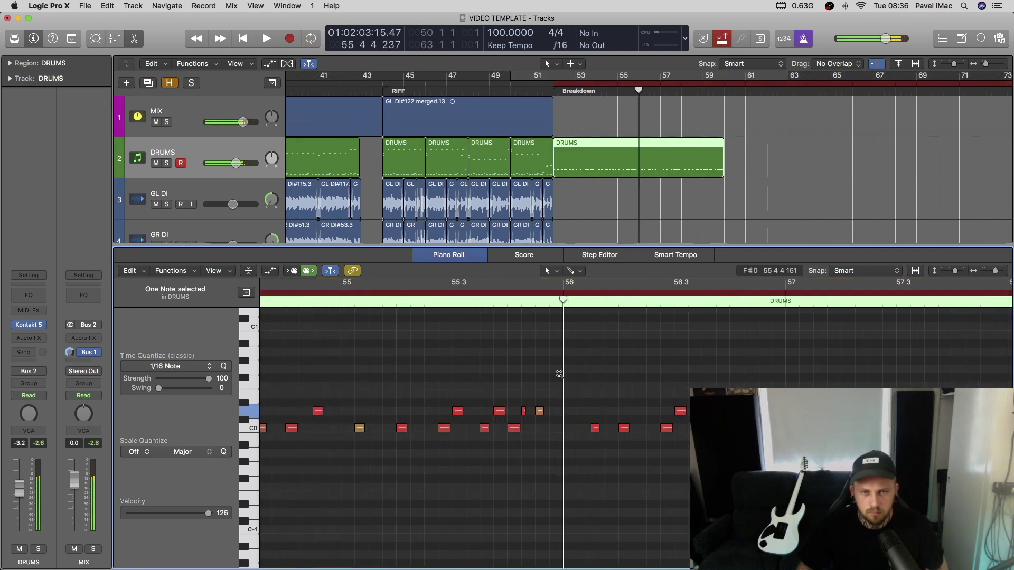
Correct the misplaced low drum notes in the last beat of bar 55 and set one note's velocity to 86.
scroll(559, 374, "up", 2)
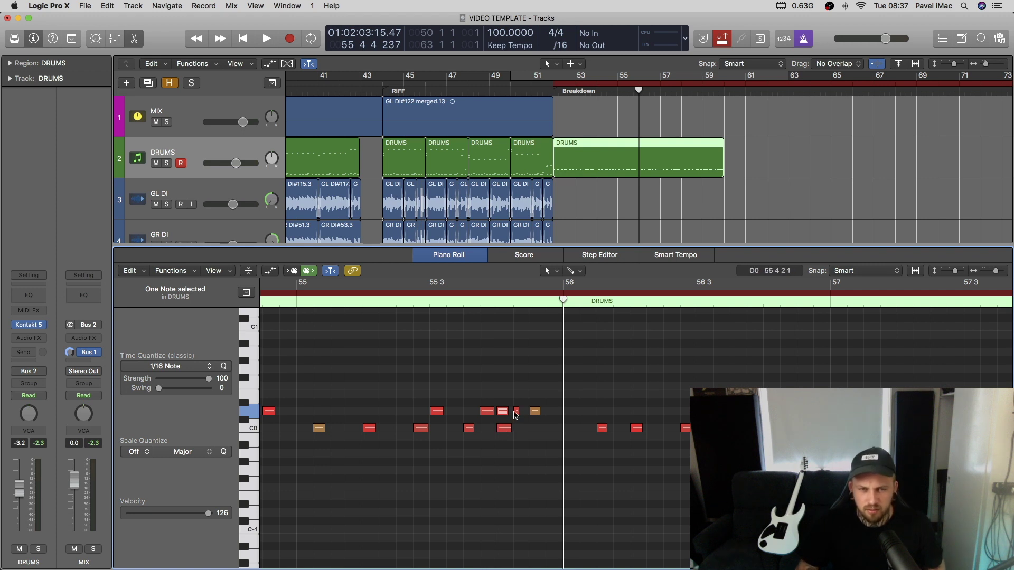
left_click_drag(546, 399, 512, 424)
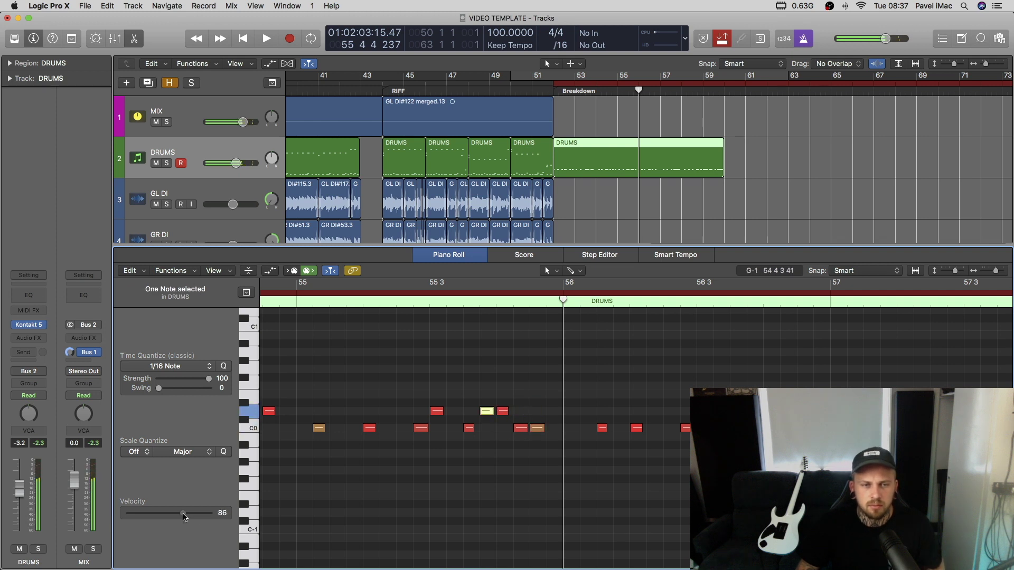
mouse_move(561, 299)
left_mouse_down()
mouse_move(458, 299)
mouse_move(574, 300)
left_mouse_up()
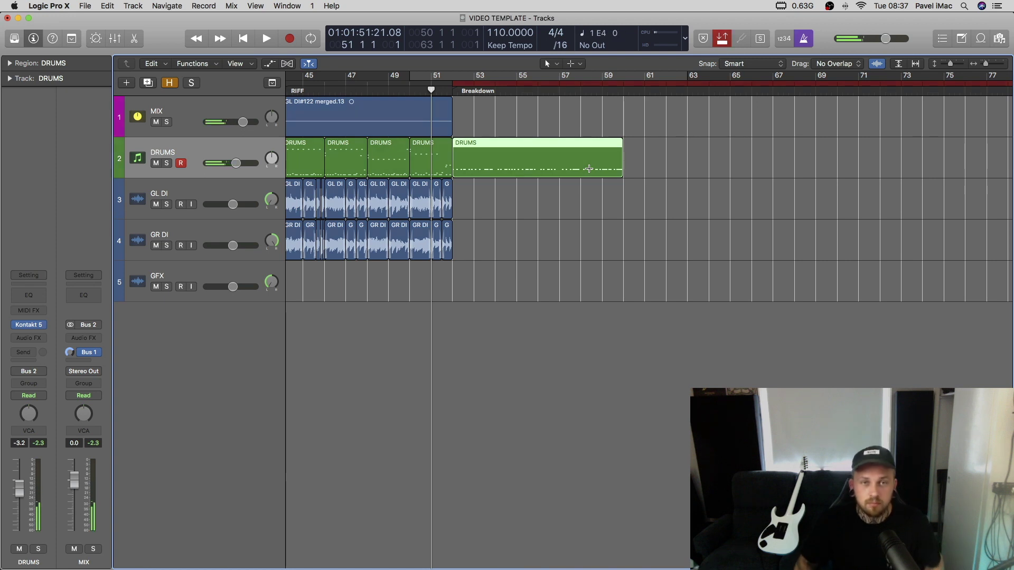
Turn cycle mode on and overdub a layer of higher-pitched MIDI drum notes onto the breakdown DRUMS region.
double_click(529, 153)
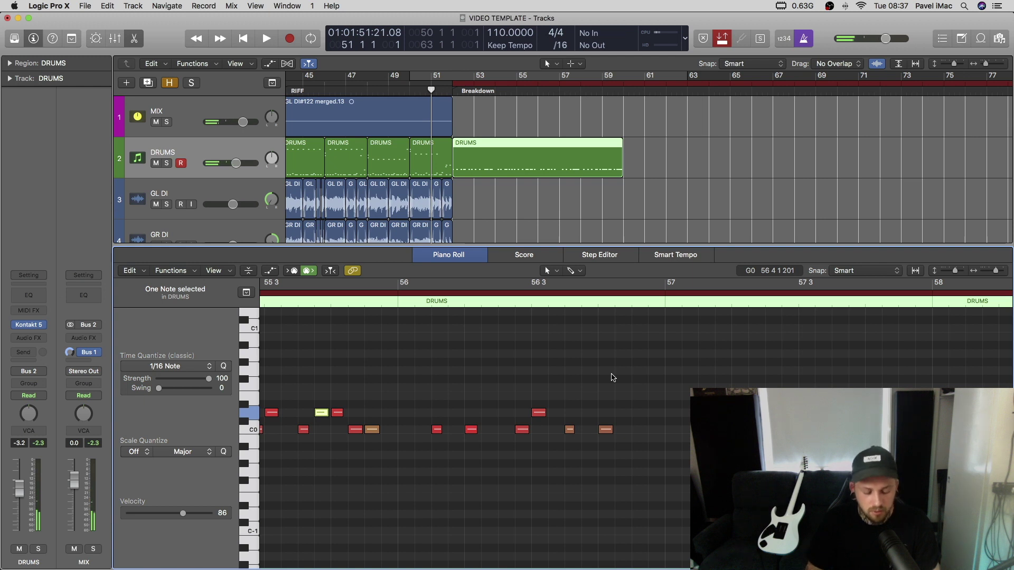
key("p")
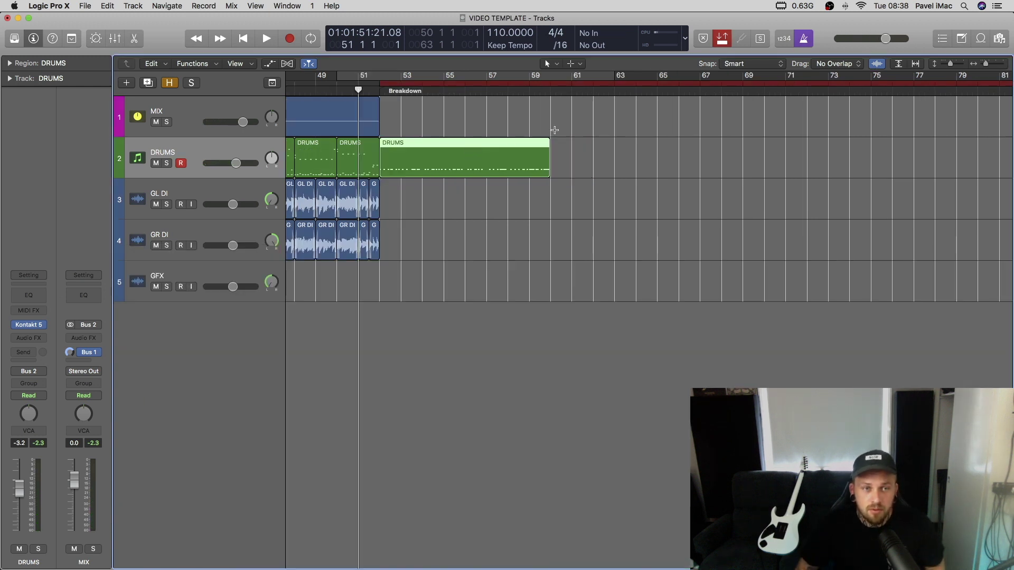
key("c")
key("space")
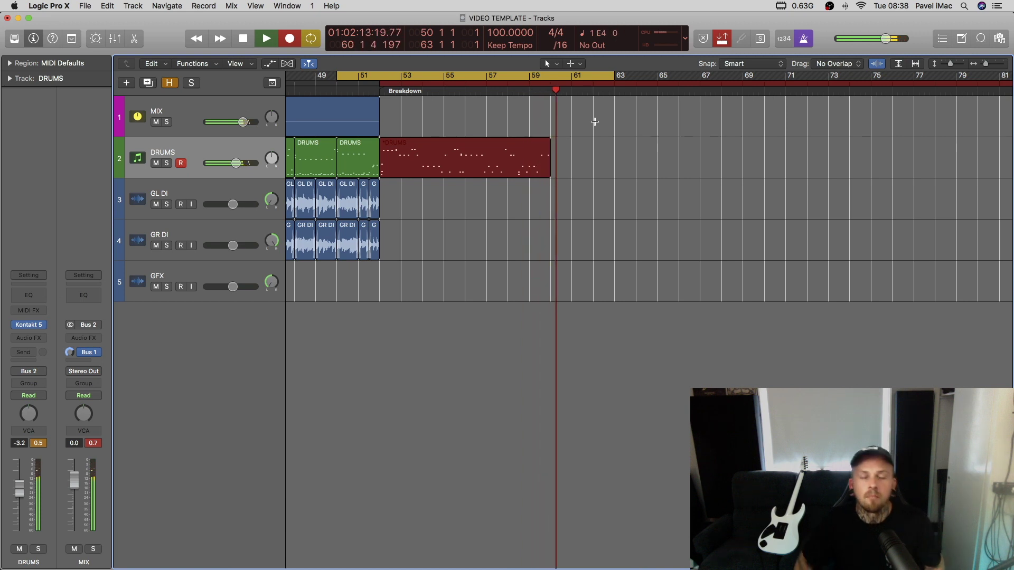
key("space")
Place two notes, on G3 and D3, at the very start of bar 52 and turn cycle mode off.
key("p")
scroll(566, 410, "left", 2)
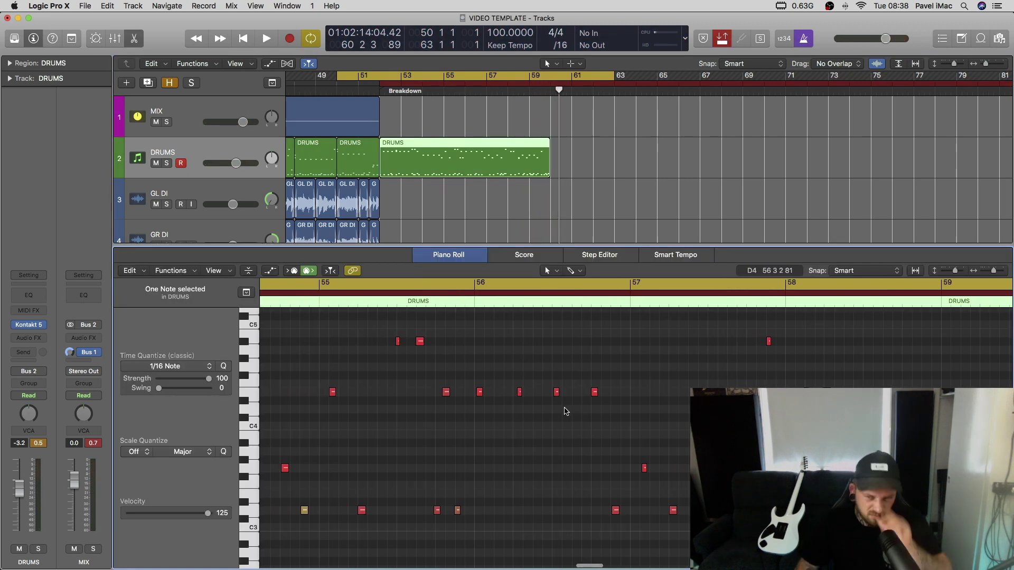
scroll(566, 412, "left", 20)
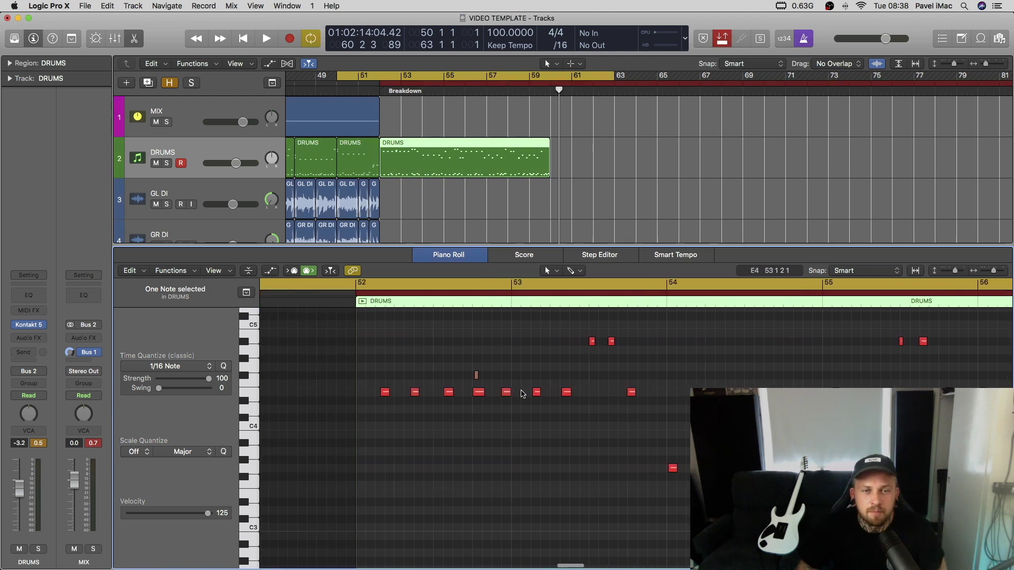
left_click(379, 392, "super")
scroll(379, 392, "down", 4)
left_click_drag(372, 335, 372, 411)
key("c")
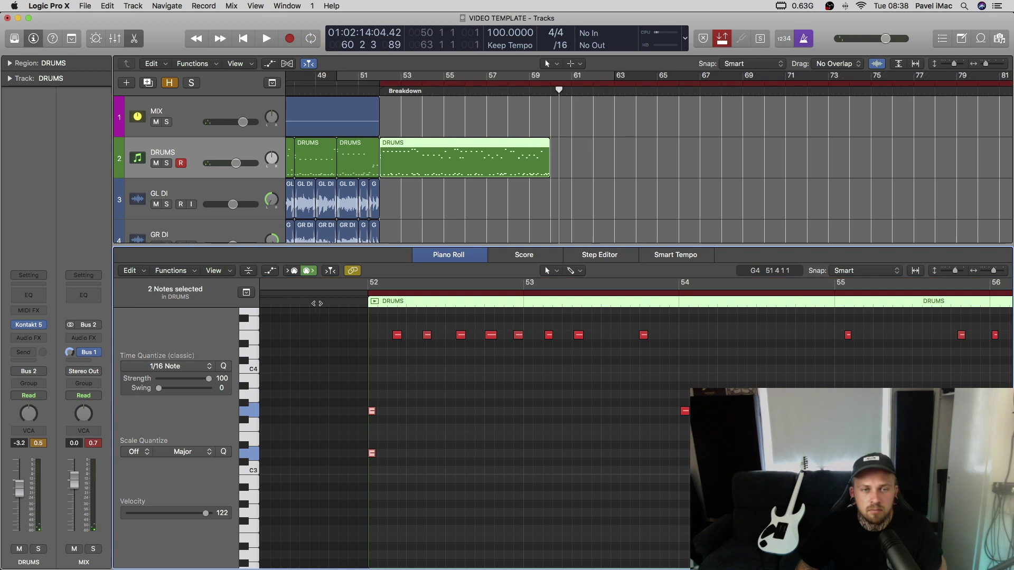
Select all the overdubbed upper notes of the breakdown region and quantize them to 1/16 notes.
key("z")
left_click_drag(471, 328, 834, 491)
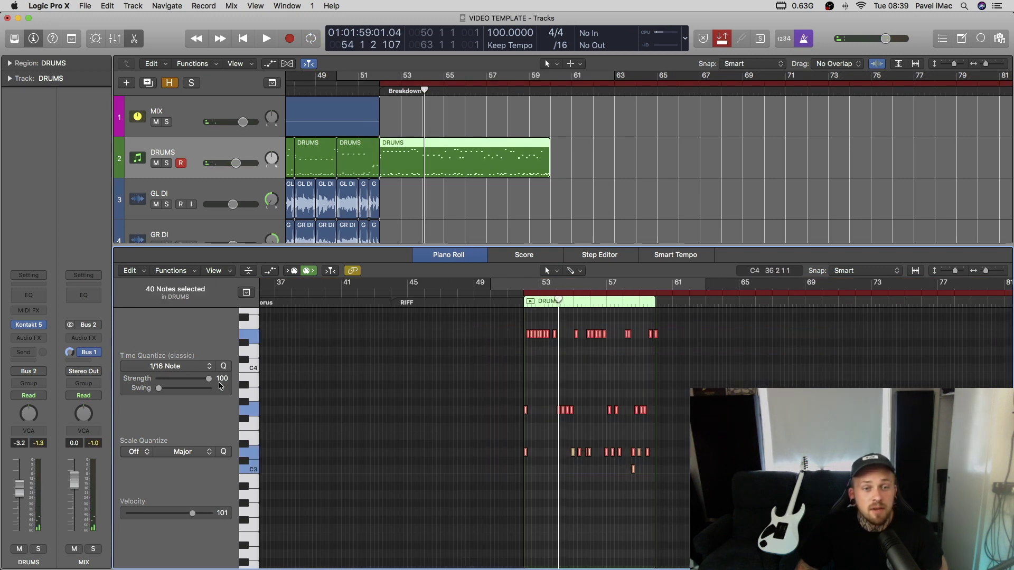
key("super+Right")
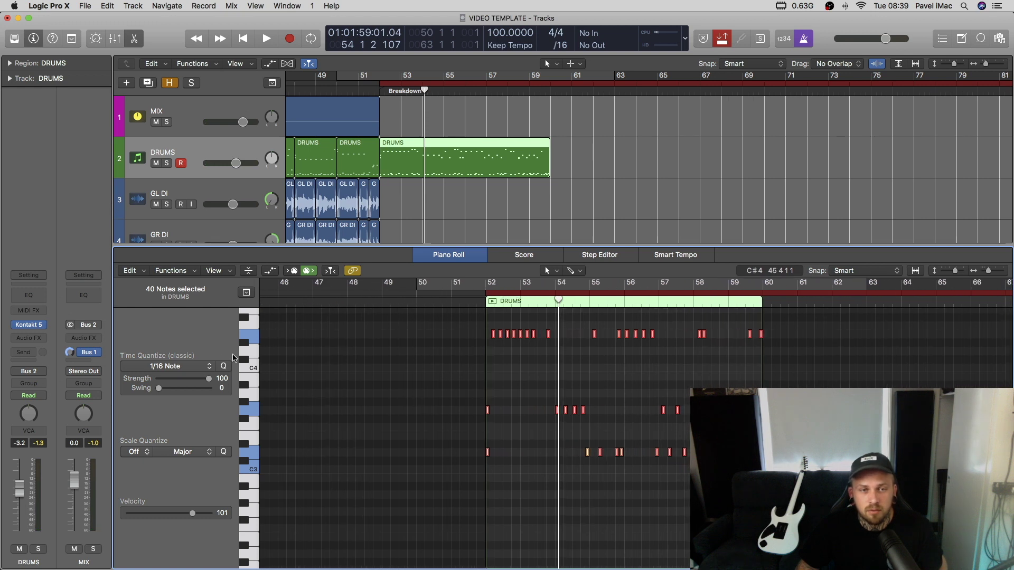
scroll(252, 387, "down", 1)
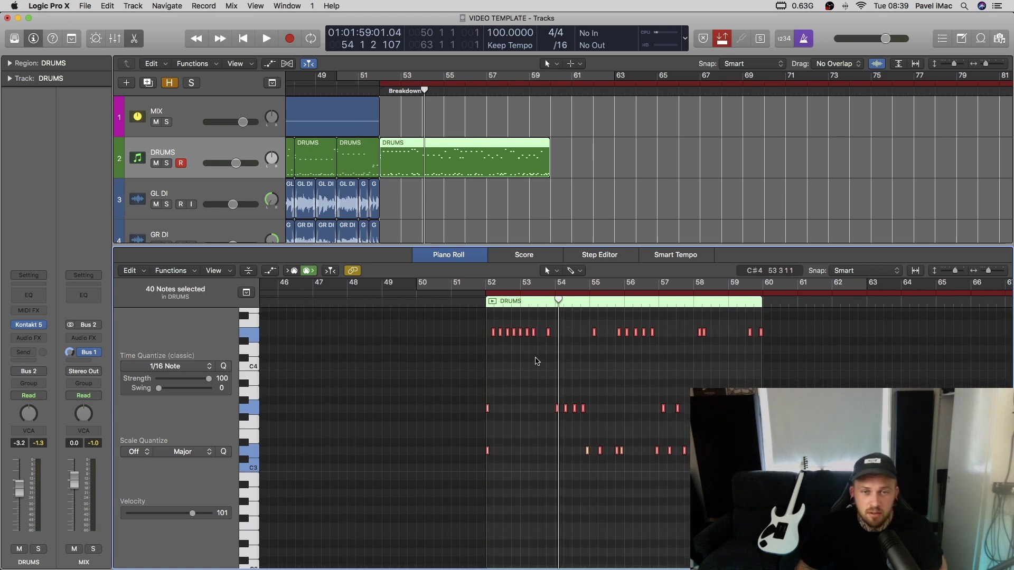
Move the last E4 note of bar 53 to beat 3 and shift the two A#4 notes after it.
left_click(548, 332)
key("z")
left_click_drag(589, 370, 624, 370)
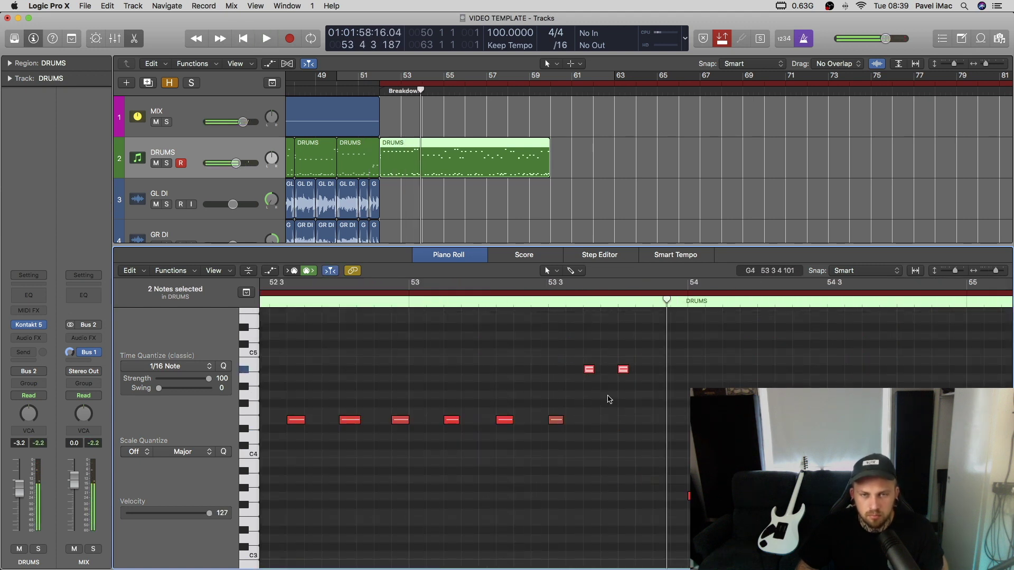
Build a rising three-note fill in the lower drum notes across the last two beats of bar 53, checking it by playback.
key("space")
key("super+Up")
key("super+Up")
key("super+Up")
left_click_drag(608, 430, 610, 489)
key("super+Down")
key("super+Down")
key("space")
left_click_drag(684, 461, 669, 424)
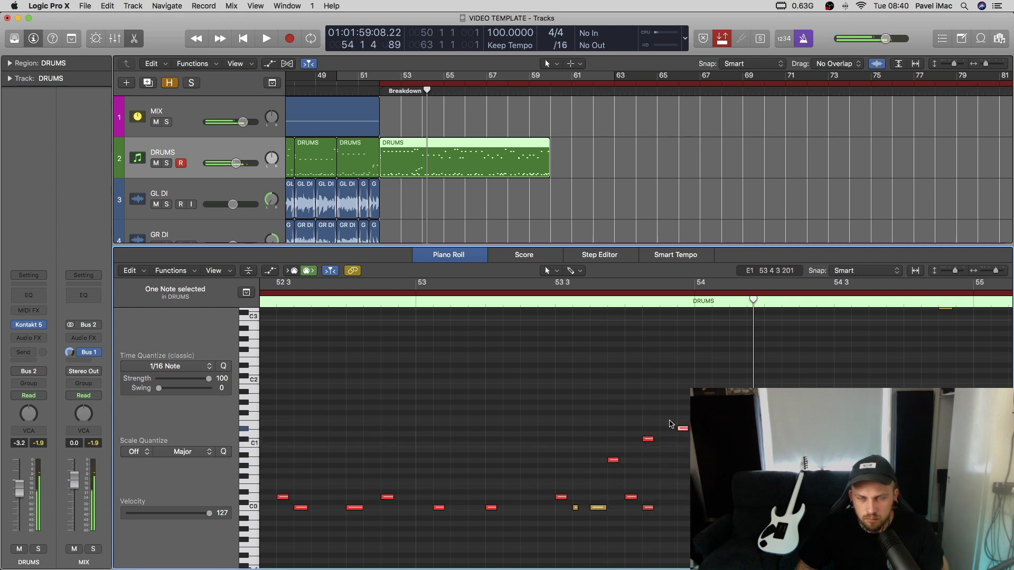
Add a C0 note just before the final fill note of bar 53 and play the fill back.
key("space")
key("space")
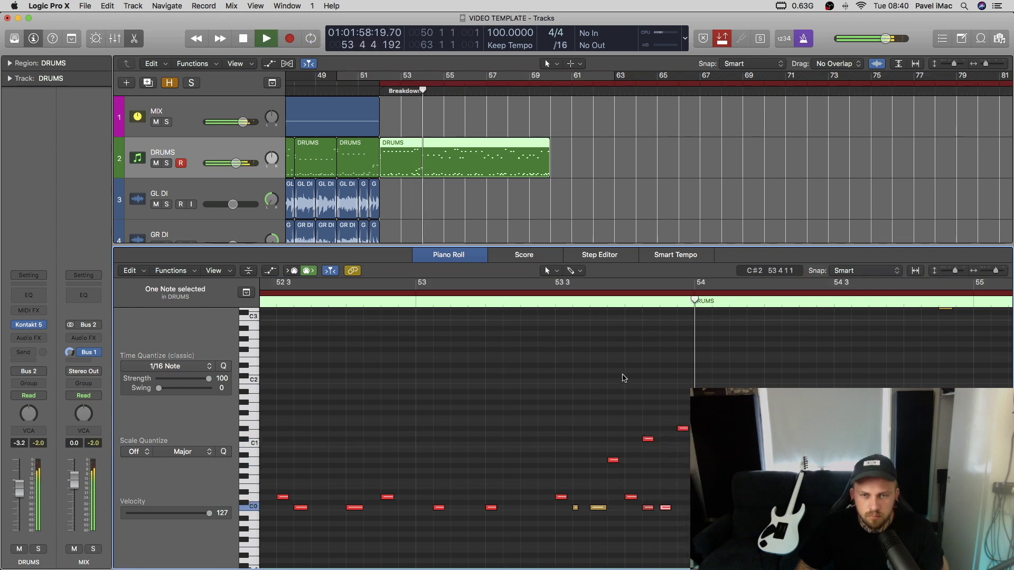
key("space")
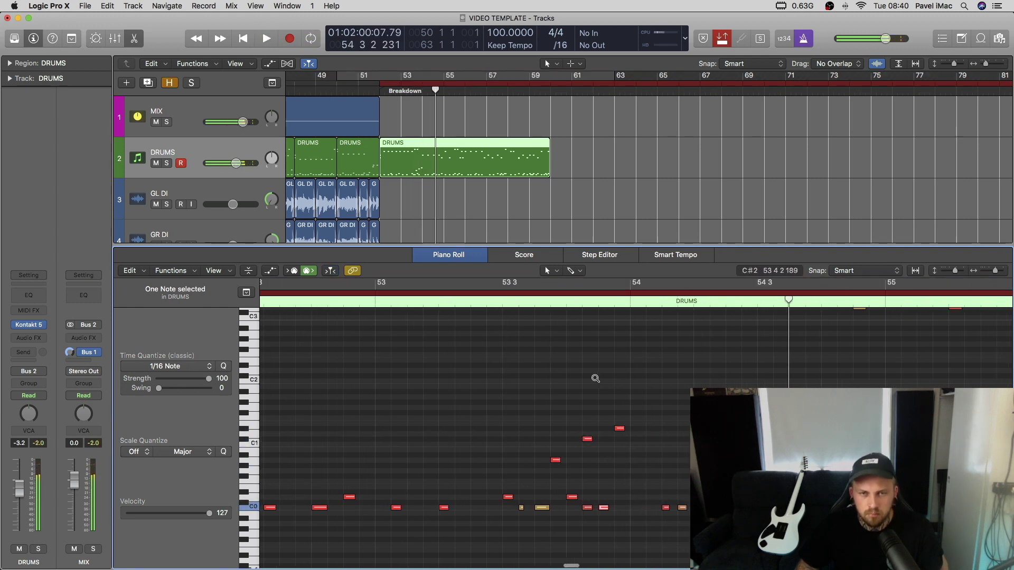
Move the A#4 note on beat 3 of bar 55 two octaves down to A#2 and audition the bar.
key("super+Left")
scroll(580, 343, "up", 5)
key("space")
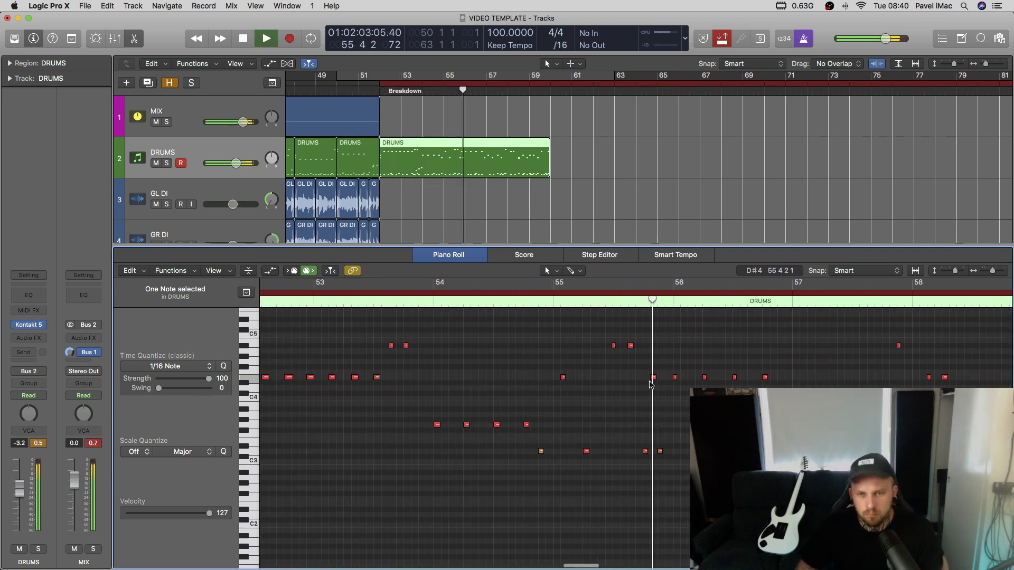
key("super+Right")
key("space")
left_click(617, 346, "shift")
left_click(617, 346)
left_click_drag(617, 346, 620, 473)
key("space")
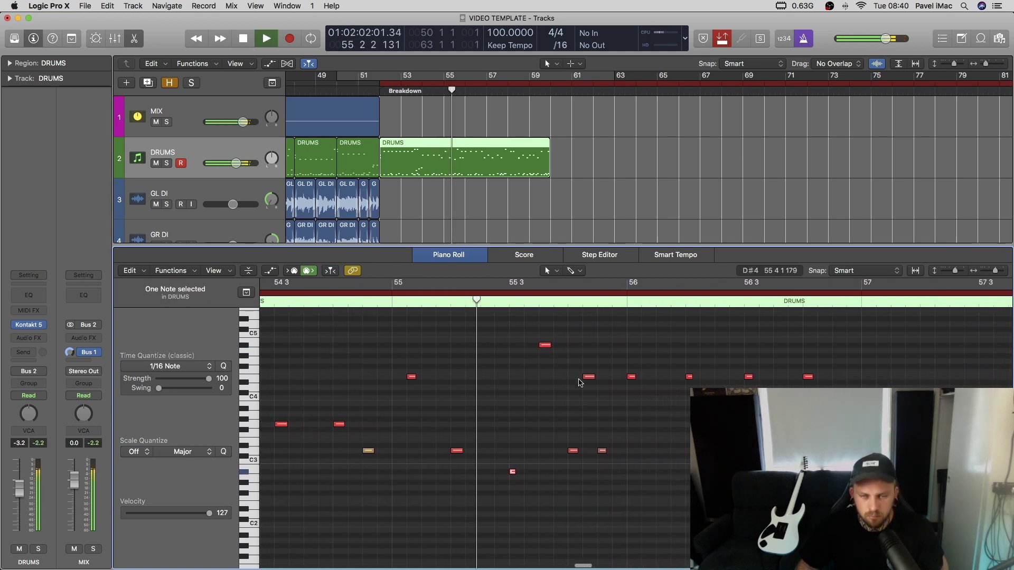
key("space")
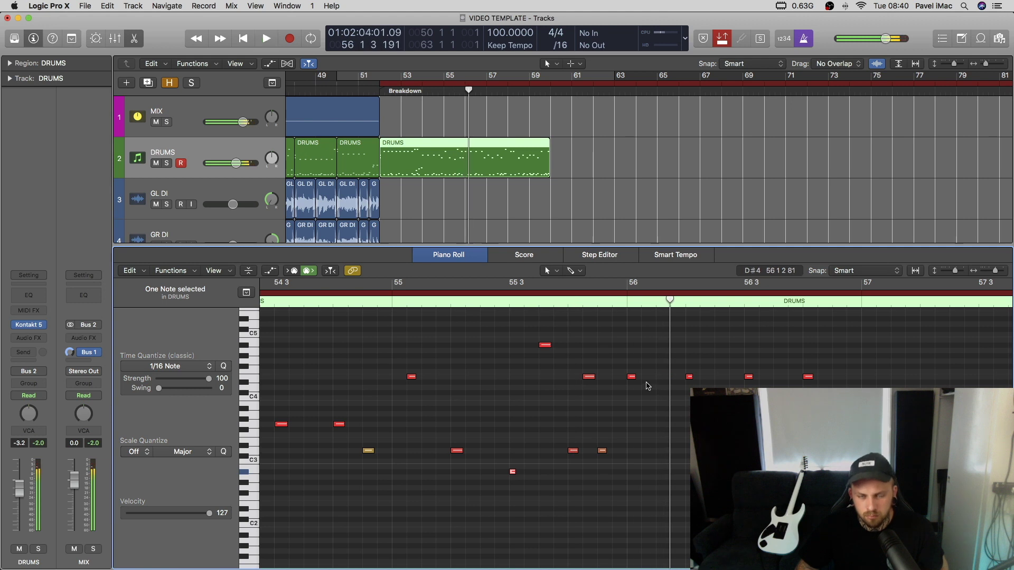
Lower the last E4 note of bar 55 to G3 and the E4 note starting bar 56 to D3, and play the result.
left_click(605, 452)
left_click_drag(587, 377, 587, 424)
left_click_drag(631, 377, 629, 450)
key("space")
Play back the drum fill around the start of bar 57 from beat 3 of bar 56.
scroll(511, 407, "down", 5)
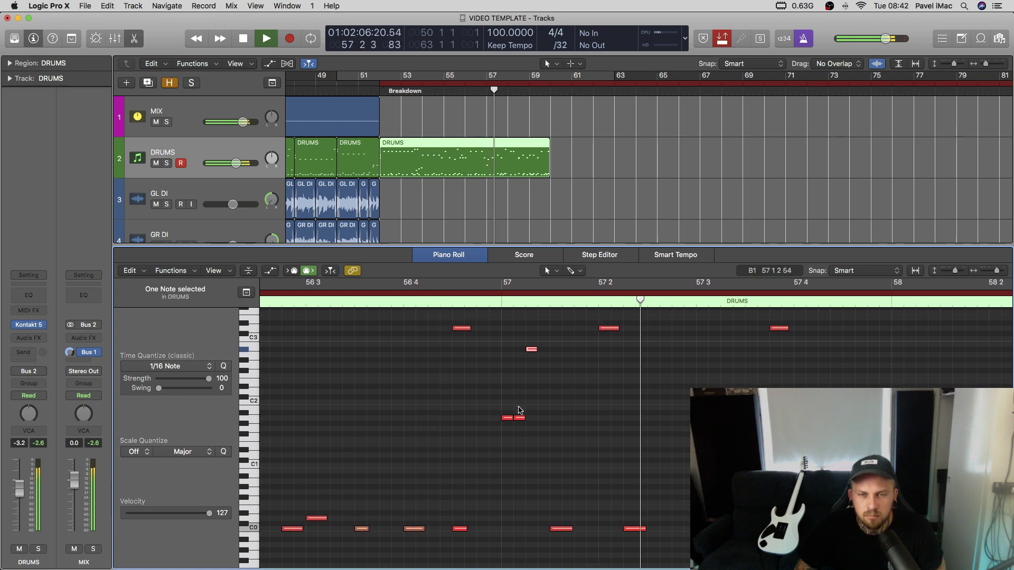
left_click(306, 299)
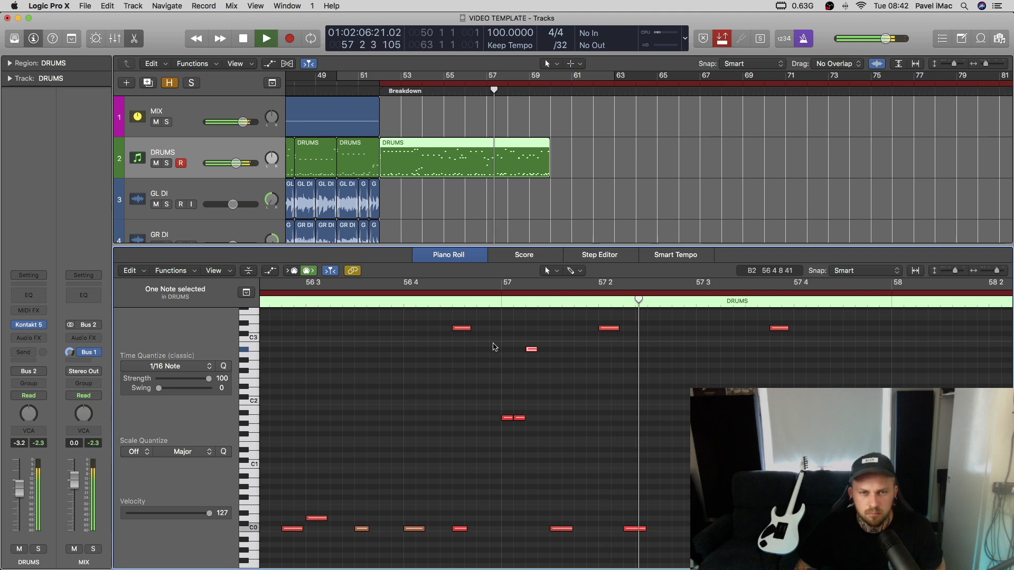
key("space")
key("space")
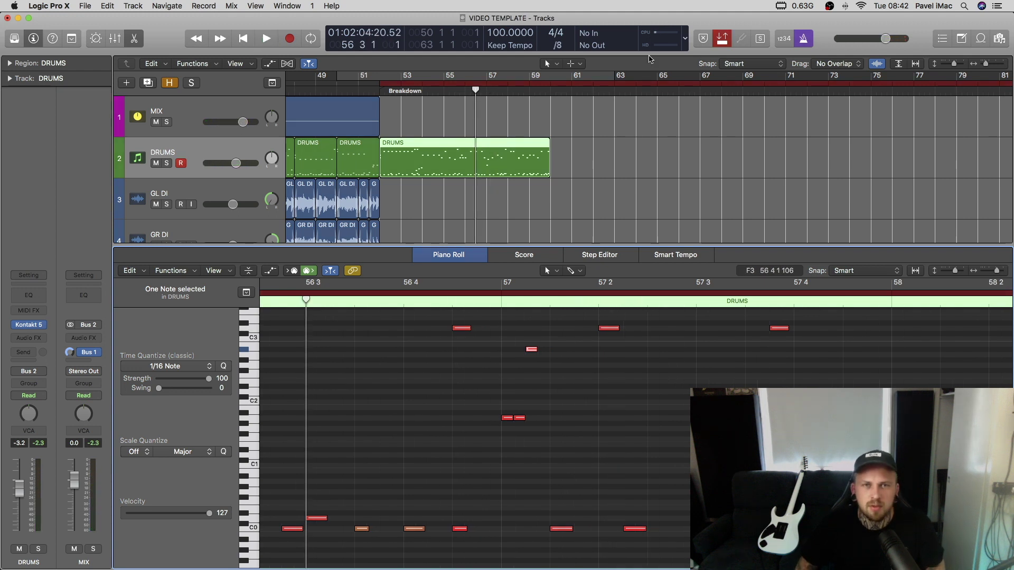
Review the available division values, keep /8, and place the playhead on beat 4 of bar 56.
left_click(561, 48)
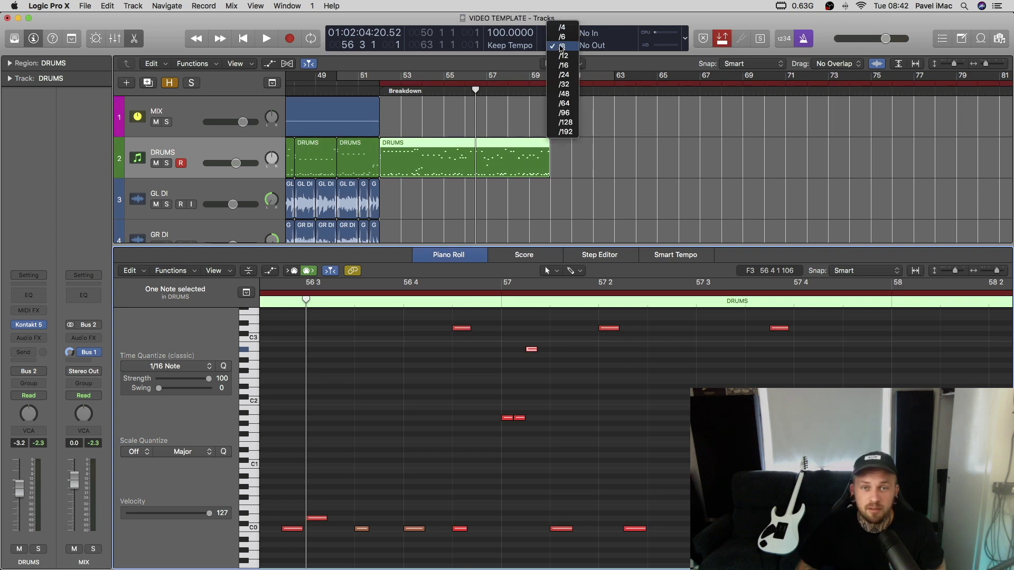
left_click(565, 47)
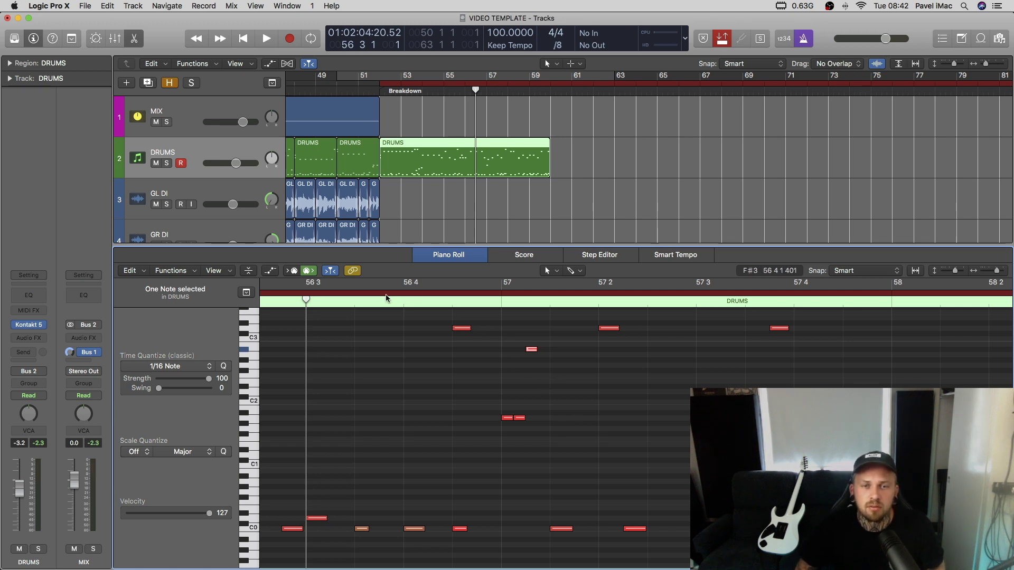
left_click(402, 305)
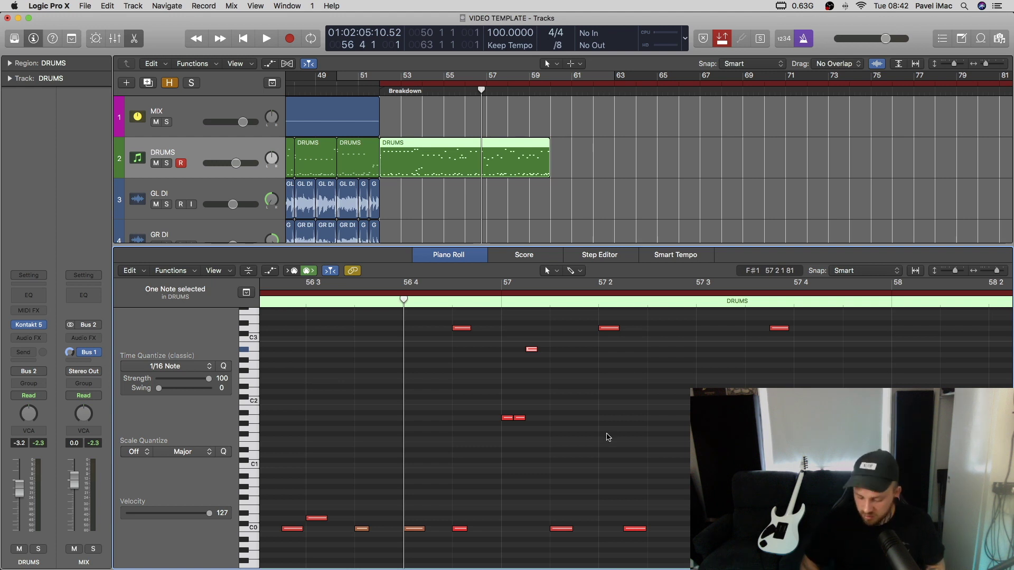
Open the key command assignments and find the Set Division Value to 1/16 Note command and its neighbours.
key("super+k")
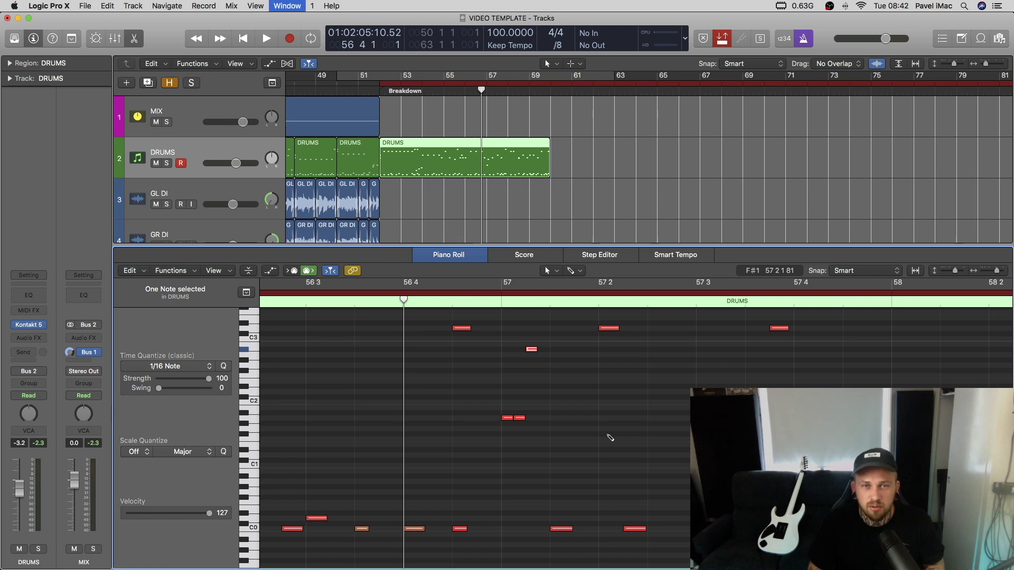
key("super+k")
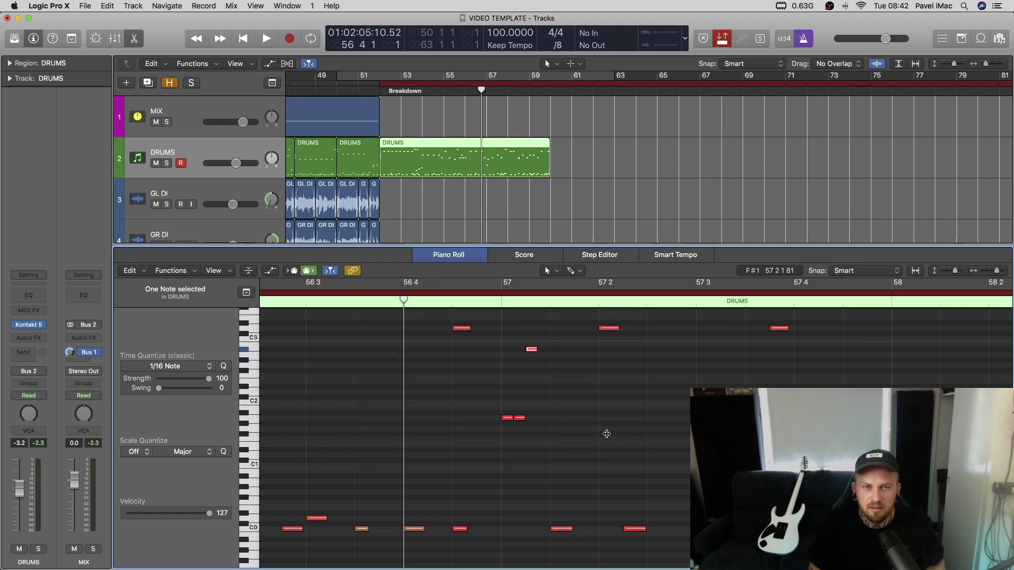
key("alt+k")
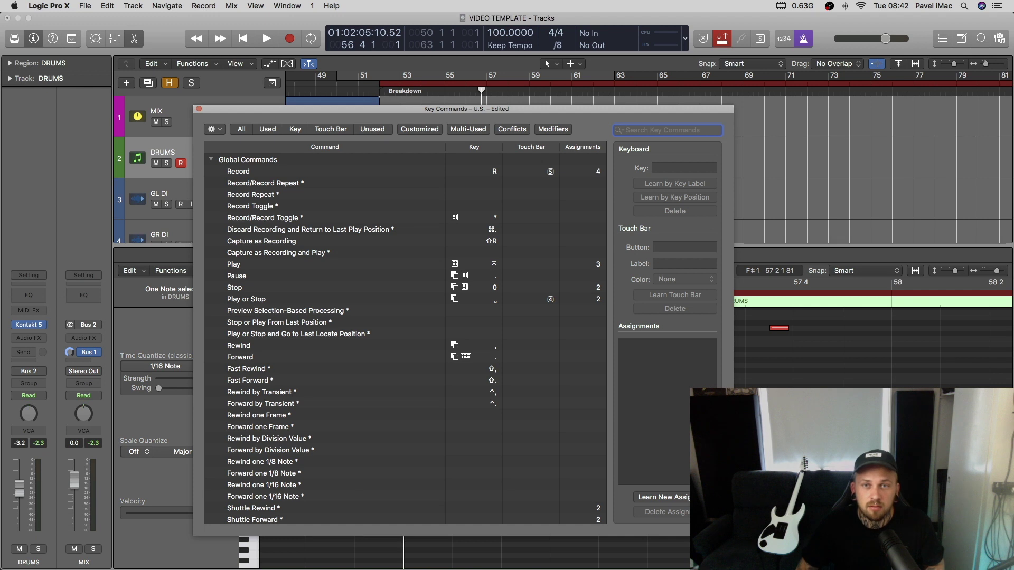
left_click(388, 218)
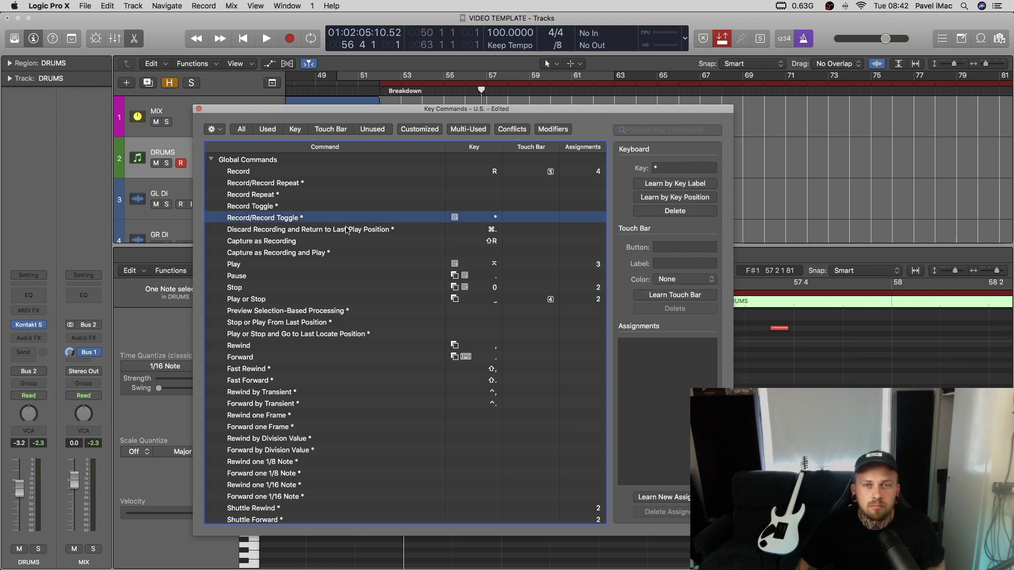
key("super+shift+3")
scroll(288, 474, "down", 1)
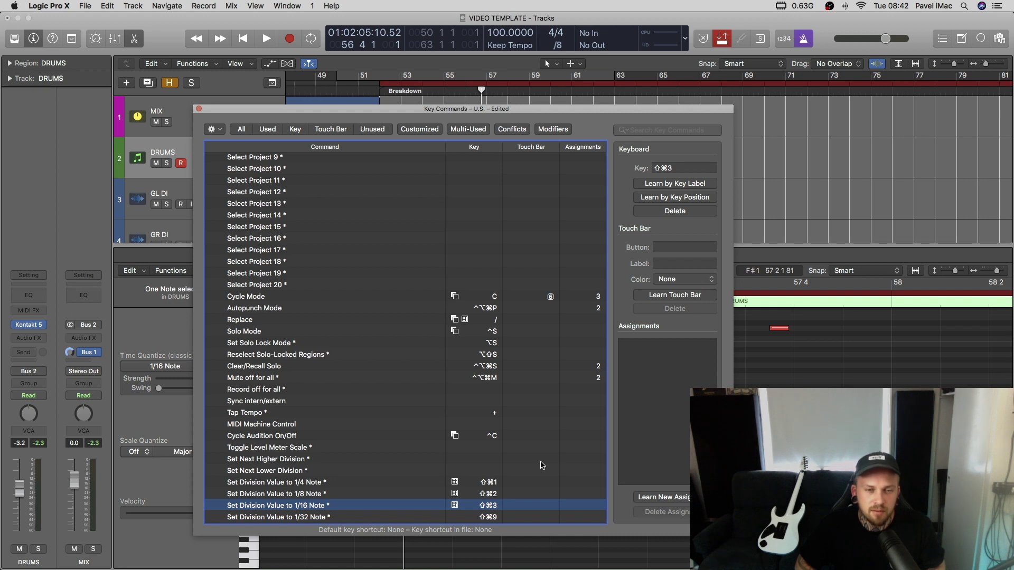
scroll(531, 470, "down", 3)
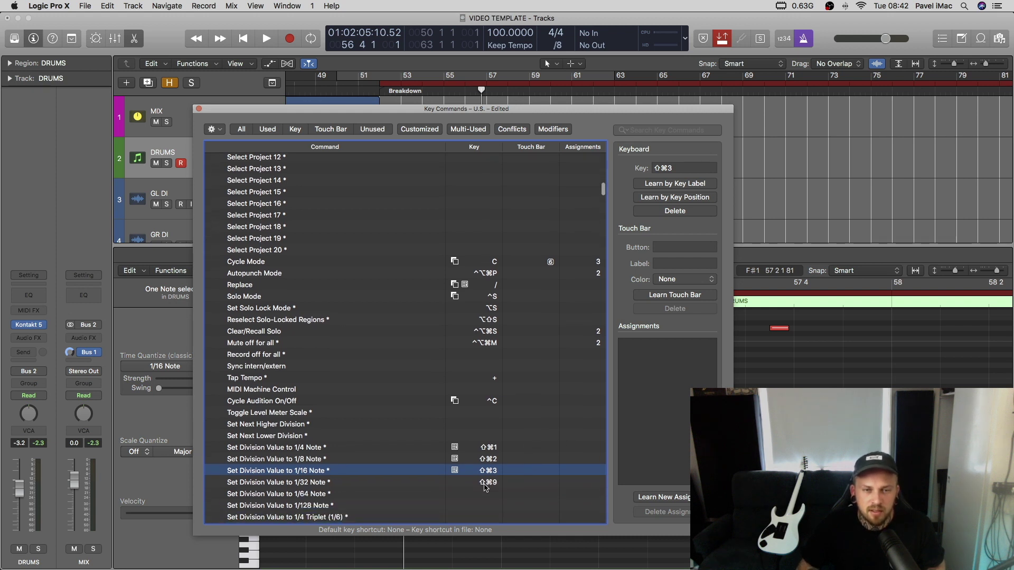
scroll(488, 488, "down", 5)
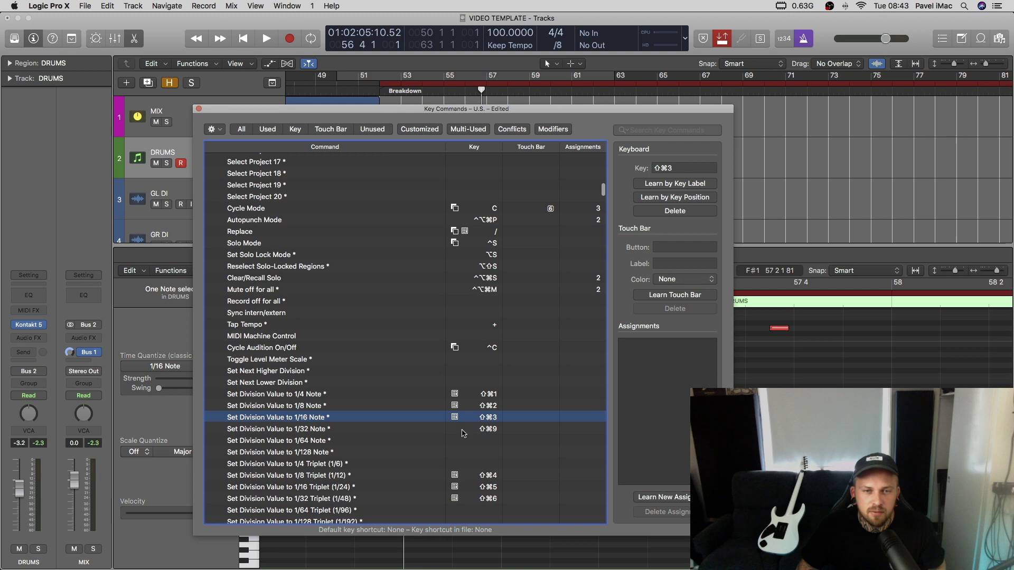
Check the assignments for the 1/32 note and triplet division commands, and close the key command list.
left_click(329, 432)
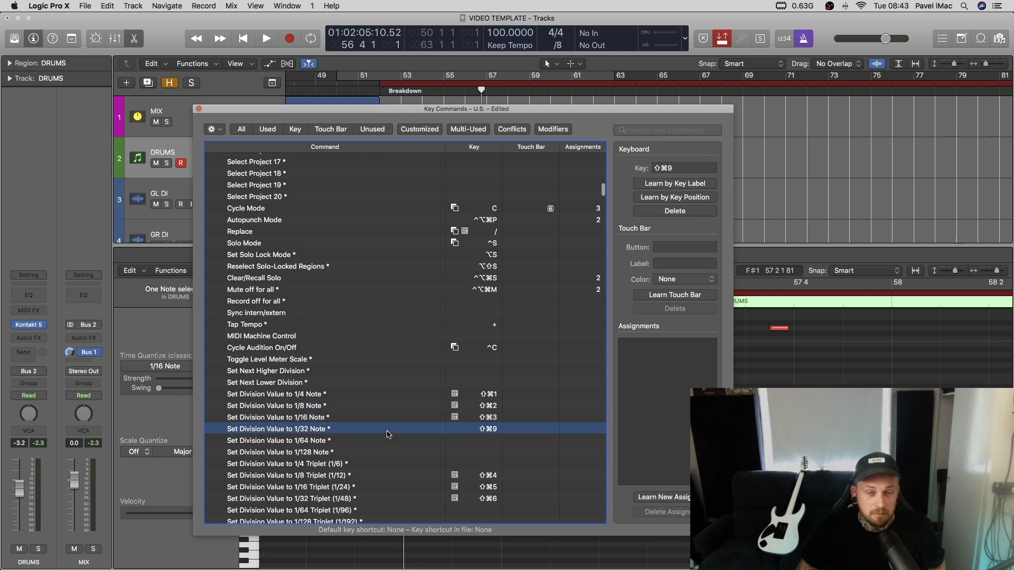
scroll(351, 480, "down", 1)
scroll(350, 479, "down", 1)
left_click(343, 463)
left_click(347, 474)
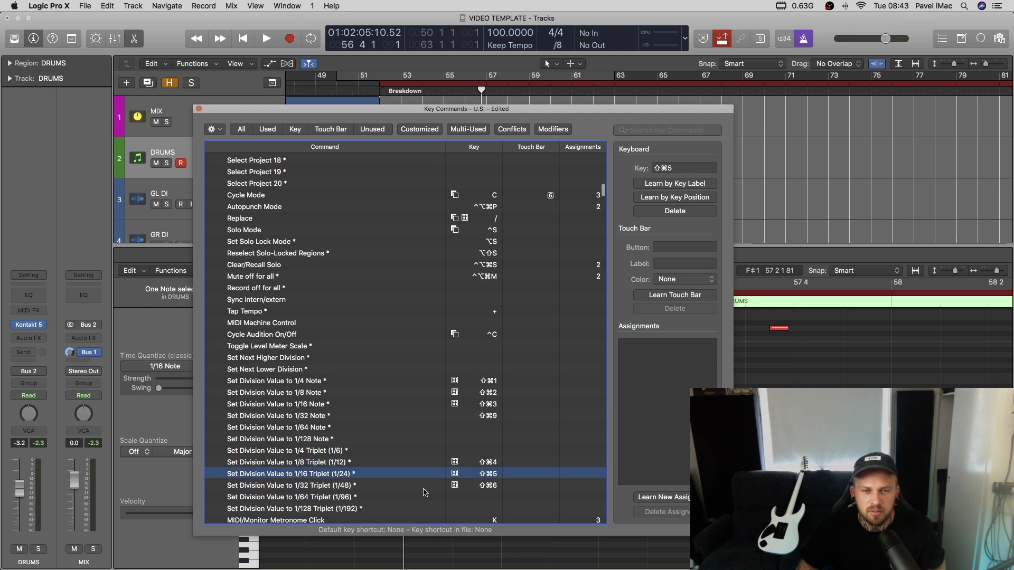
key("6")
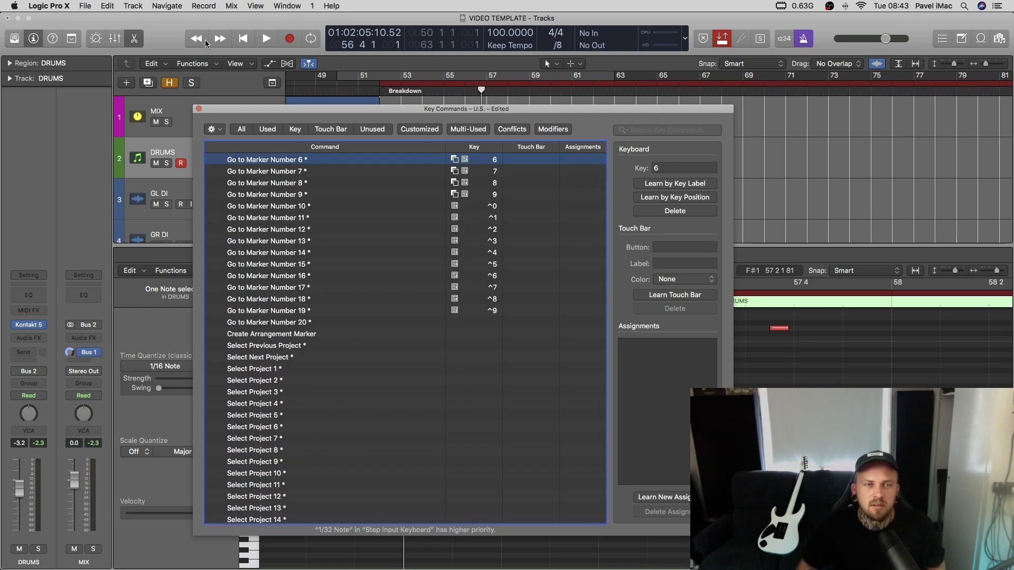
left_click(199, 109)
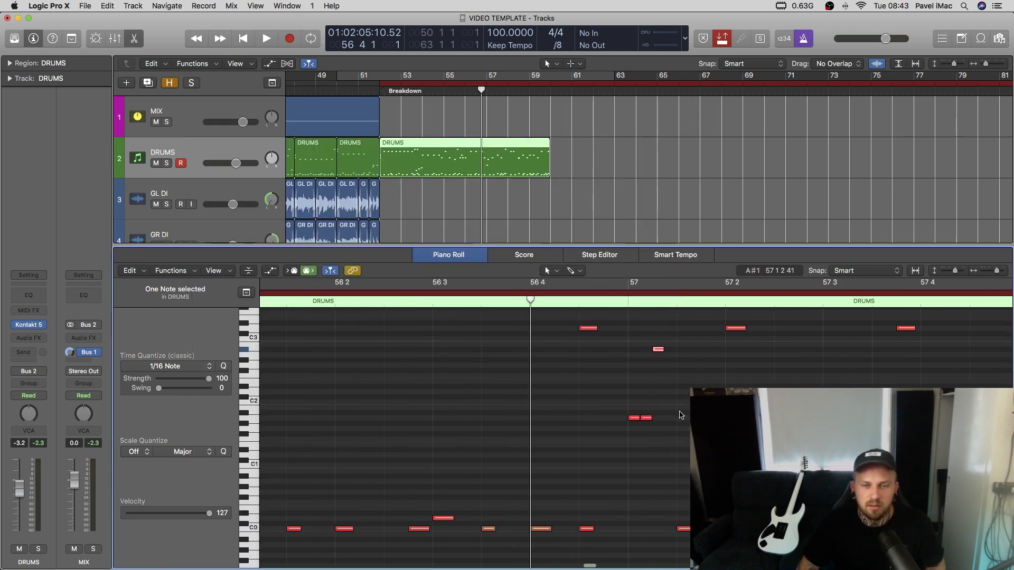
Switch the piano roll grid through several division values, including 1/32 notes, to compare the grid lines.
key("shift+super+2")
key("shift+super+1")
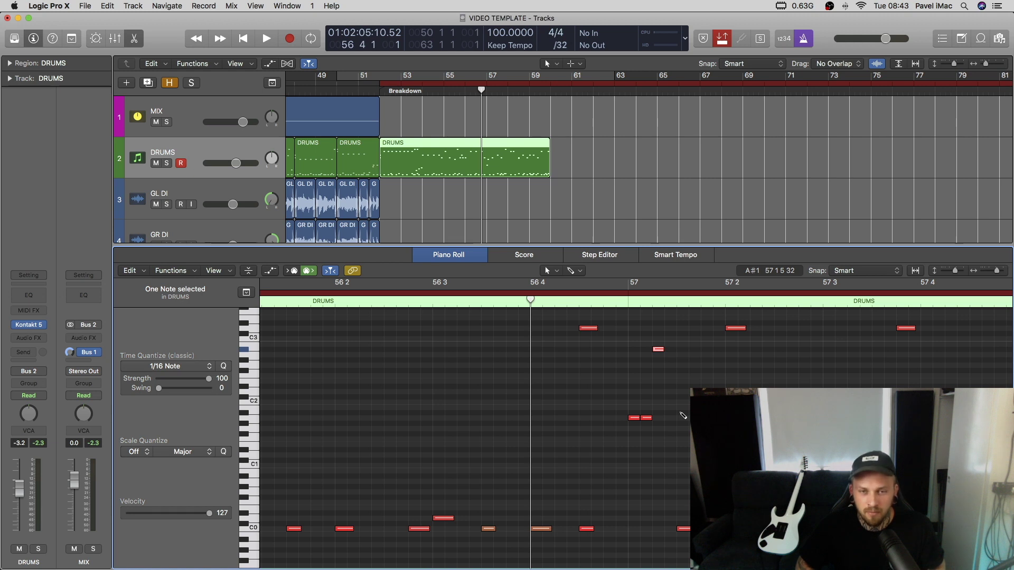
key("shift+super+2")
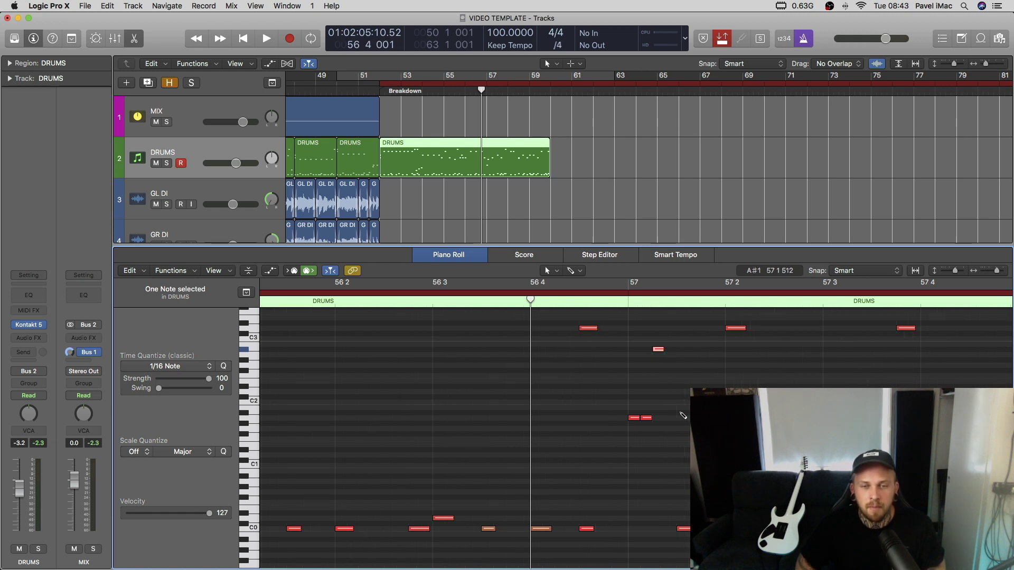
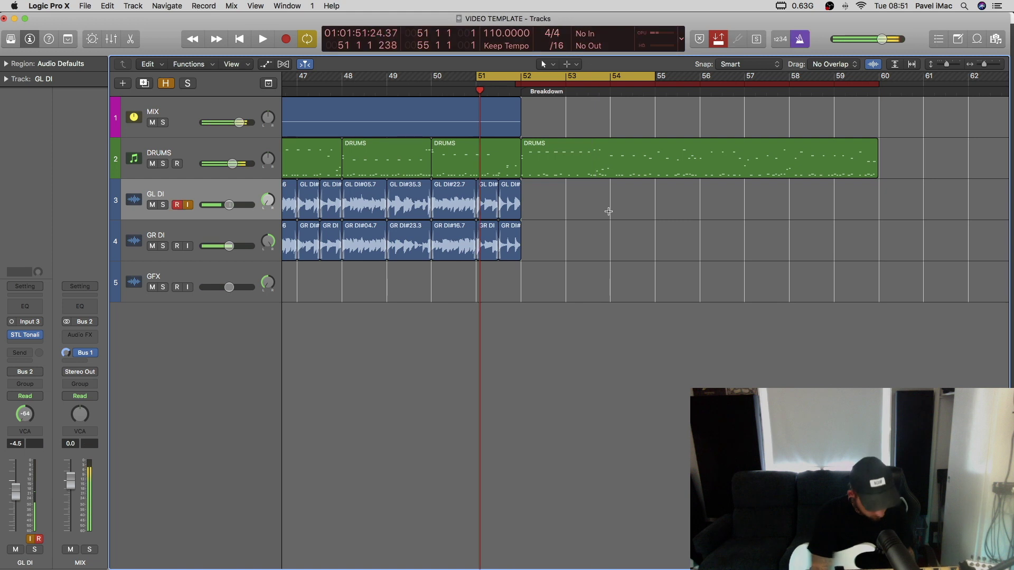
Record the opening breakdown riff from bar 52 through bar 53 on the GL DI track and double it on the GR DI track.
key("r")
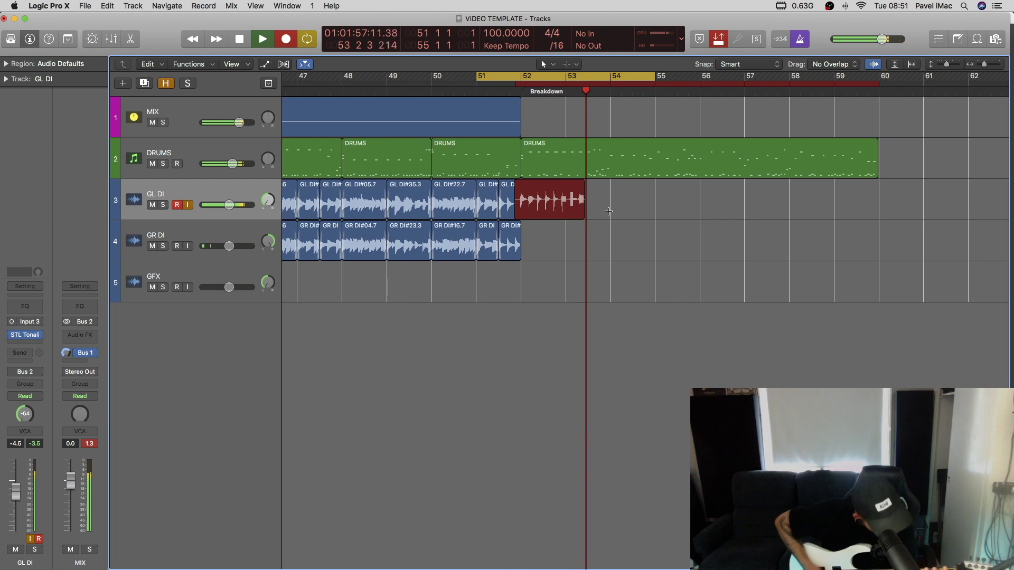
key("space")
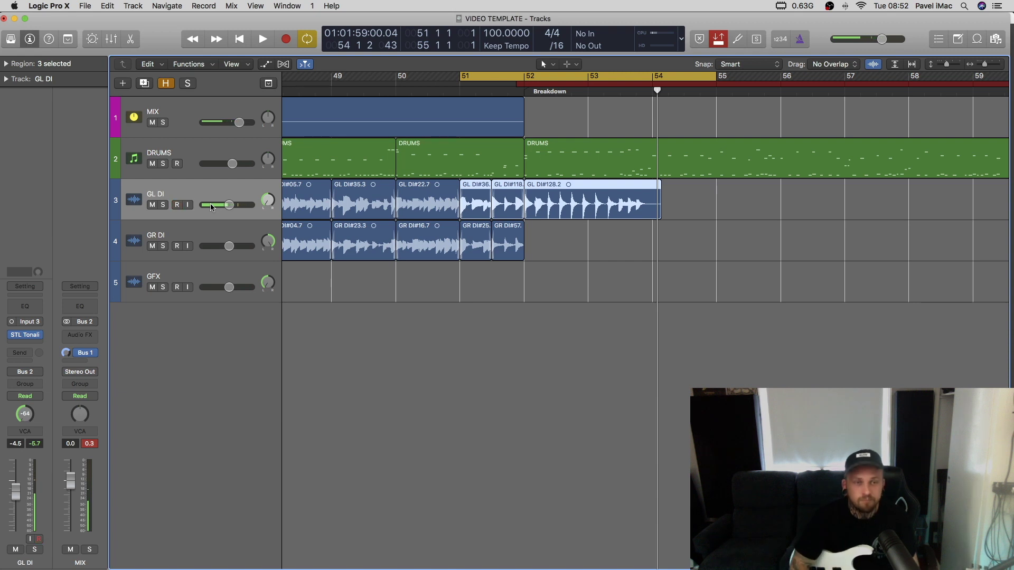
key("Down")
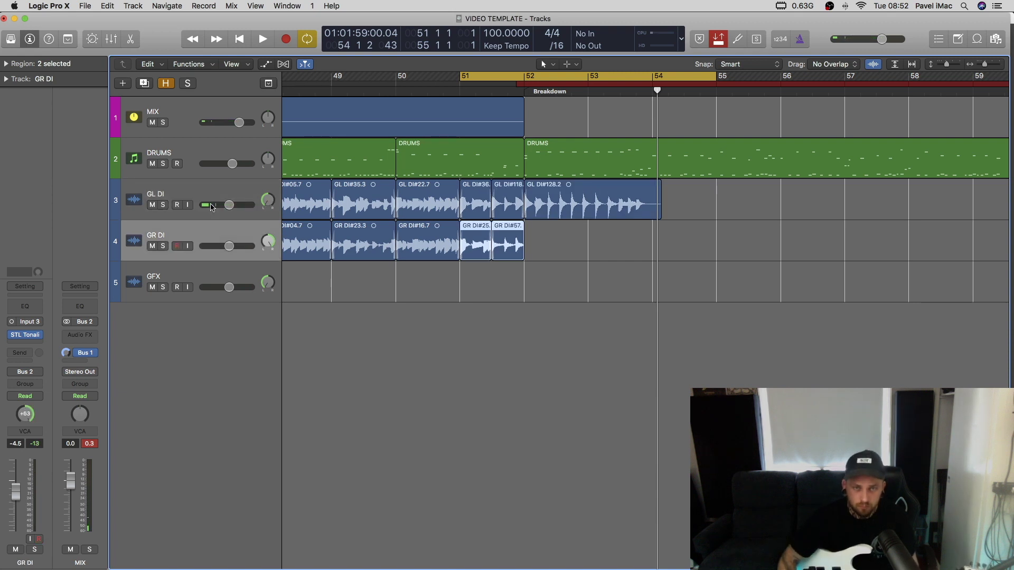
key("space")
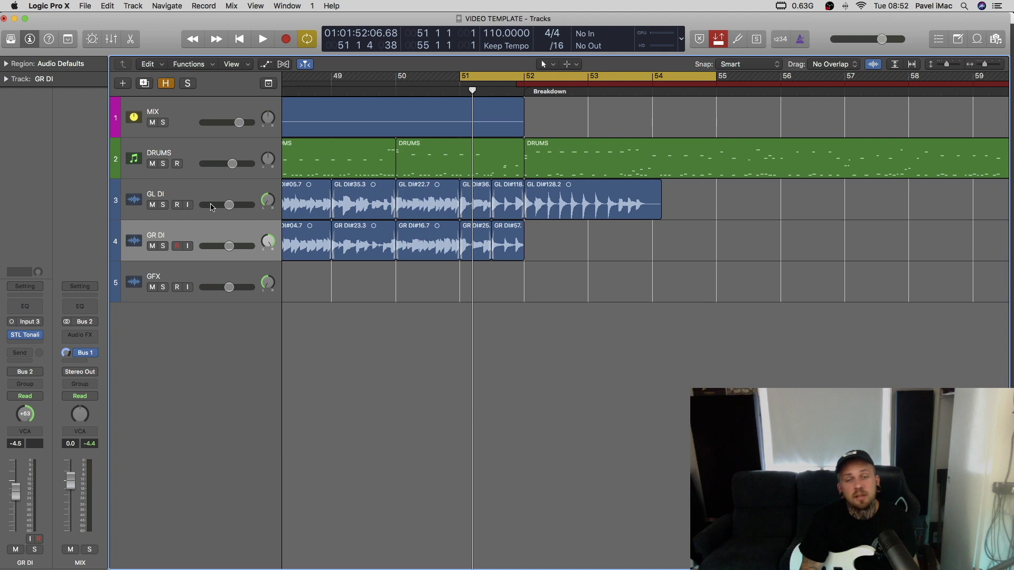
key("r")
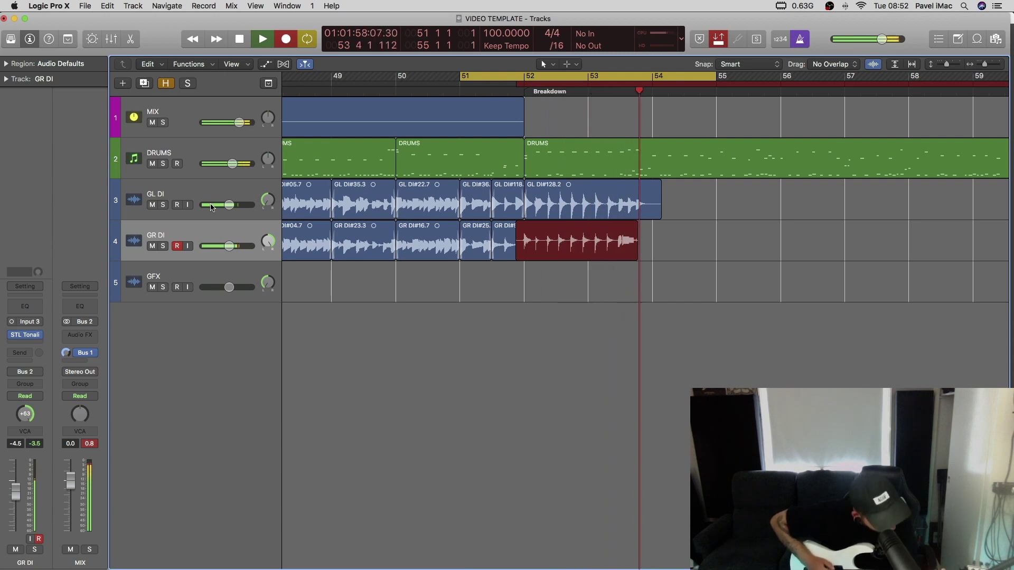
key("space")
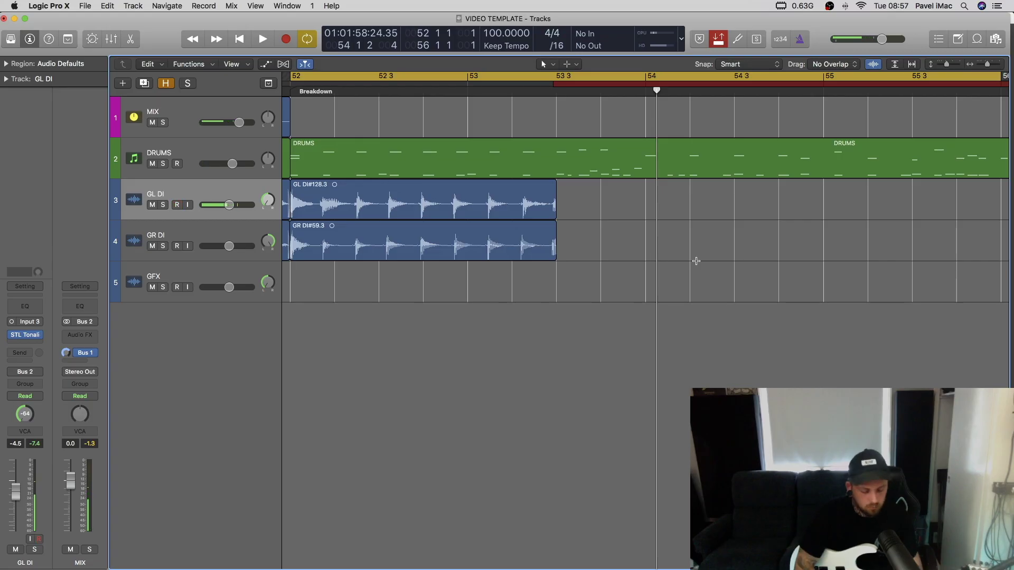
Record the guitar fill from about beat 3 of bar 53 on the GL DI track and double it on the GR DI track.
key("r")
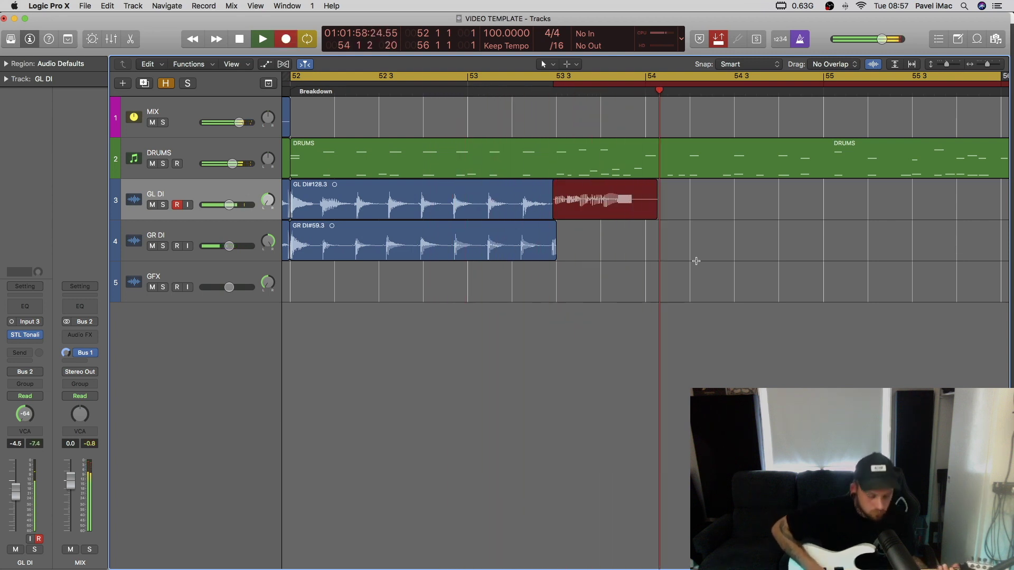
key("space")
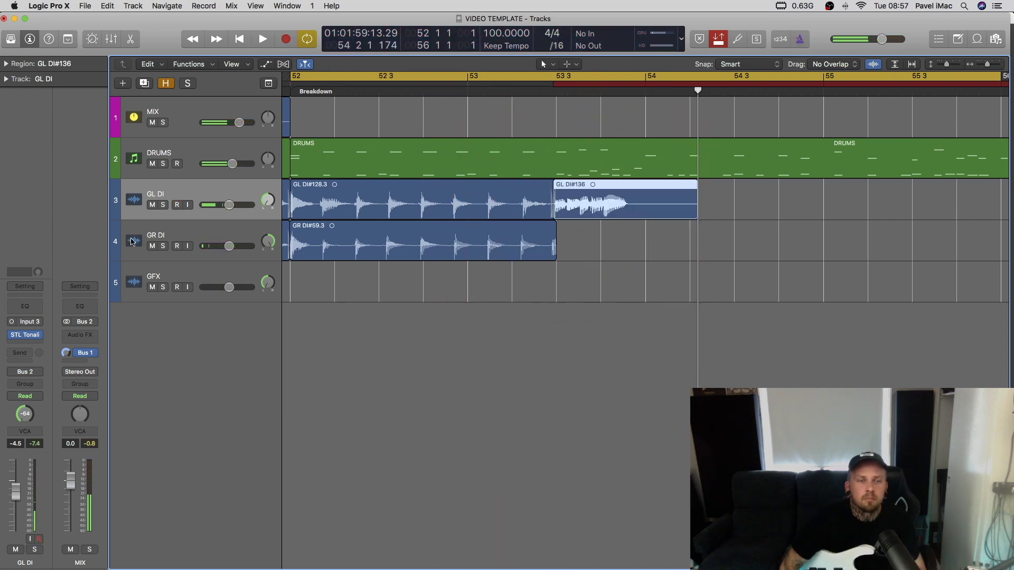
left_click(189, 233)
key("r")
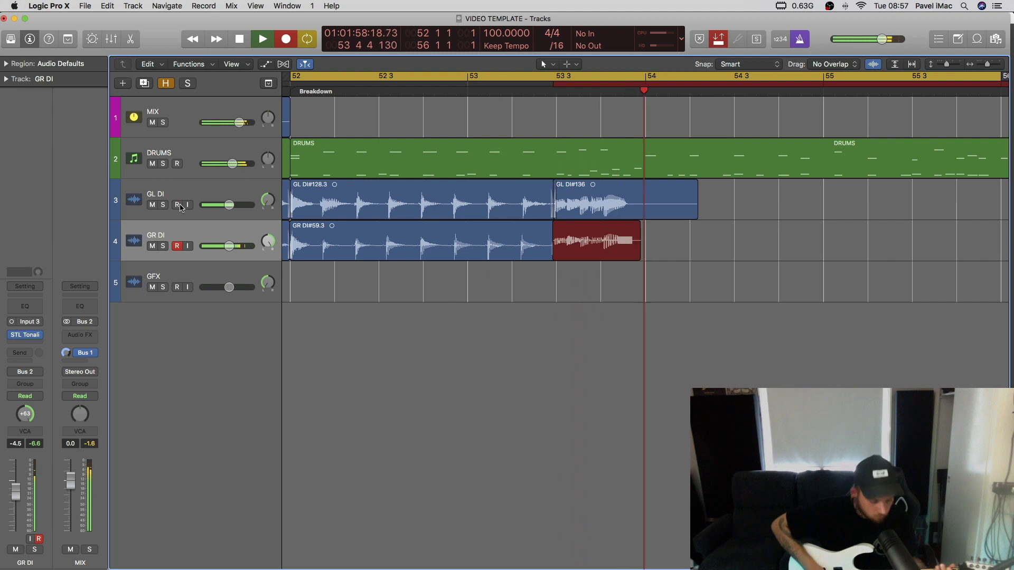
key("space")
Play back the doubled guitar fill at the end of bar 53 and turn cycle mode on for bars 52 to 56.
key("super+Right")
key("super+Right")
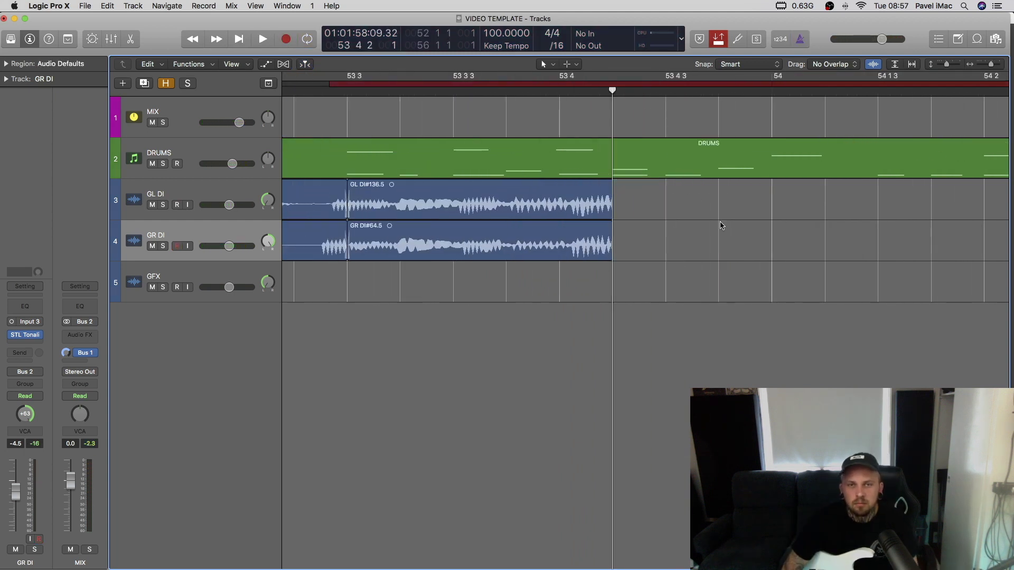
key("space")
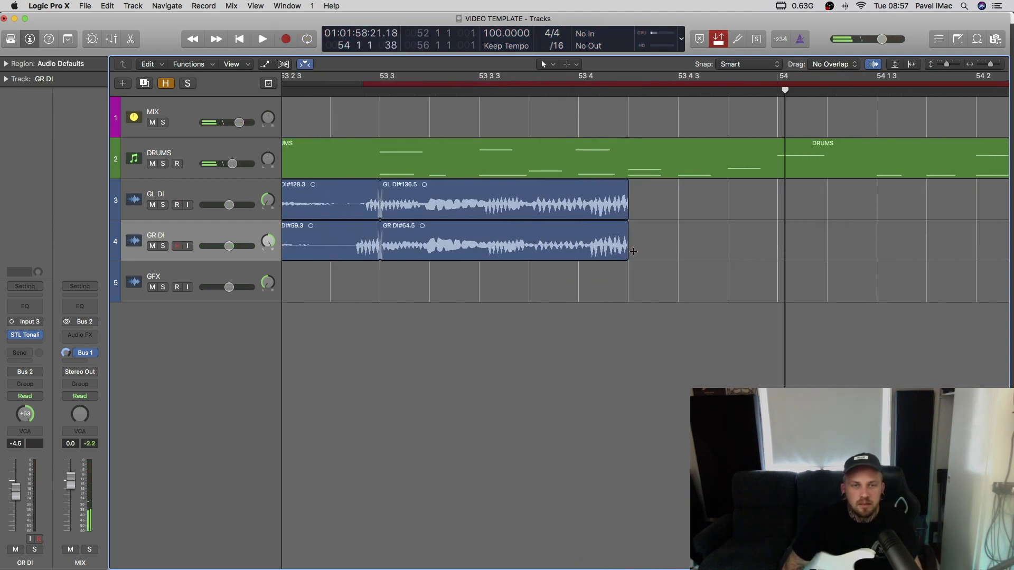
key("super+Left")
key("super+Left")
key("super+Left")
key("c")
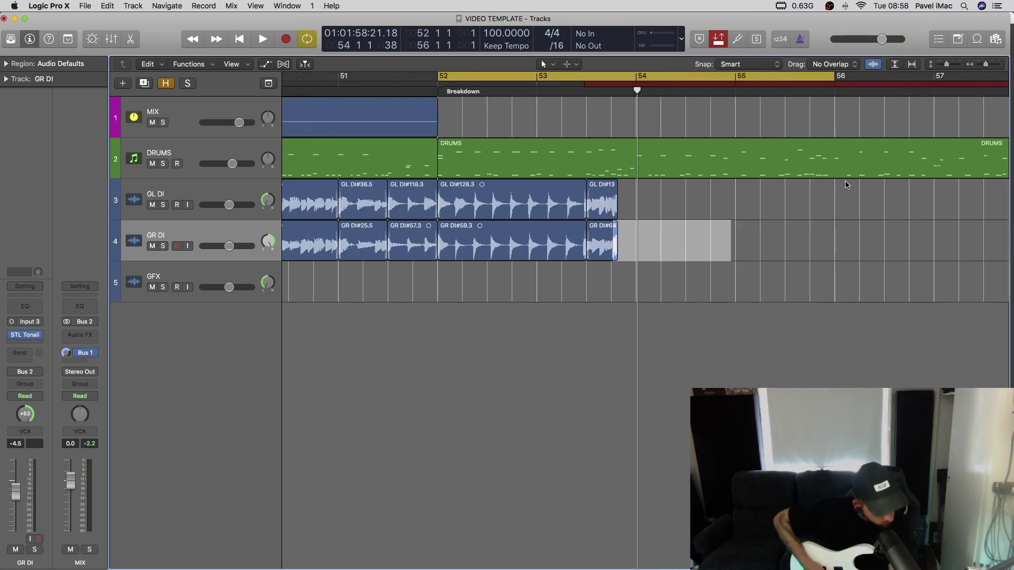
Record the guitar phrase from about beat 4 of bar 53 on the GR DI track and double it on the GL DI track.
key("r")
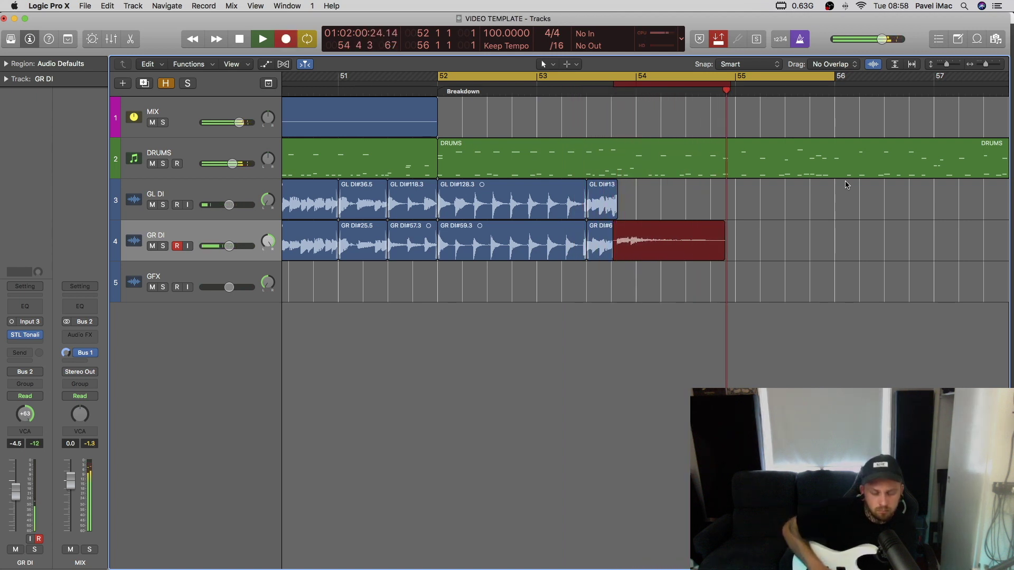
key("space")
left_click(213, 185)
left_click(178, 247)
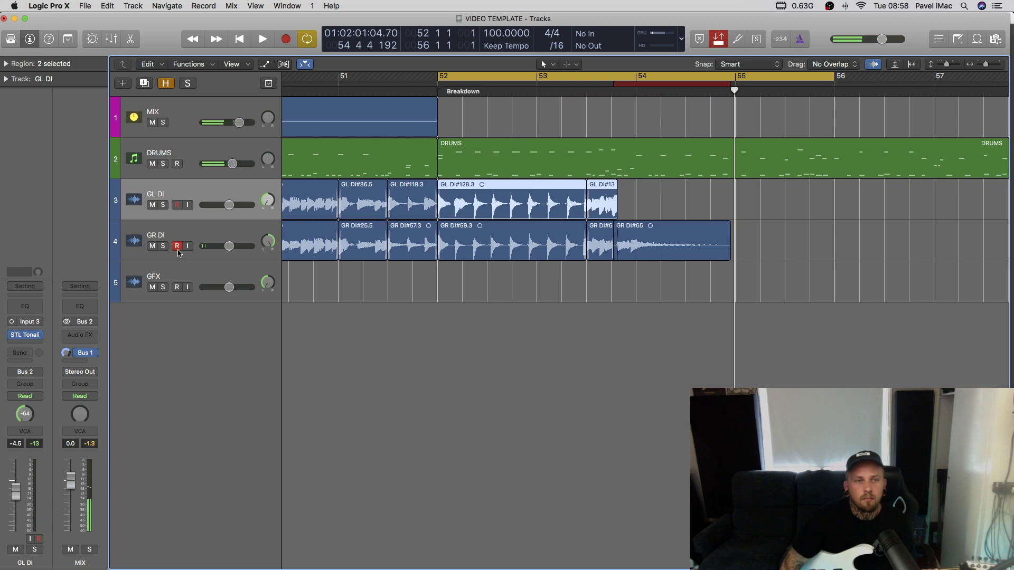
key("space")
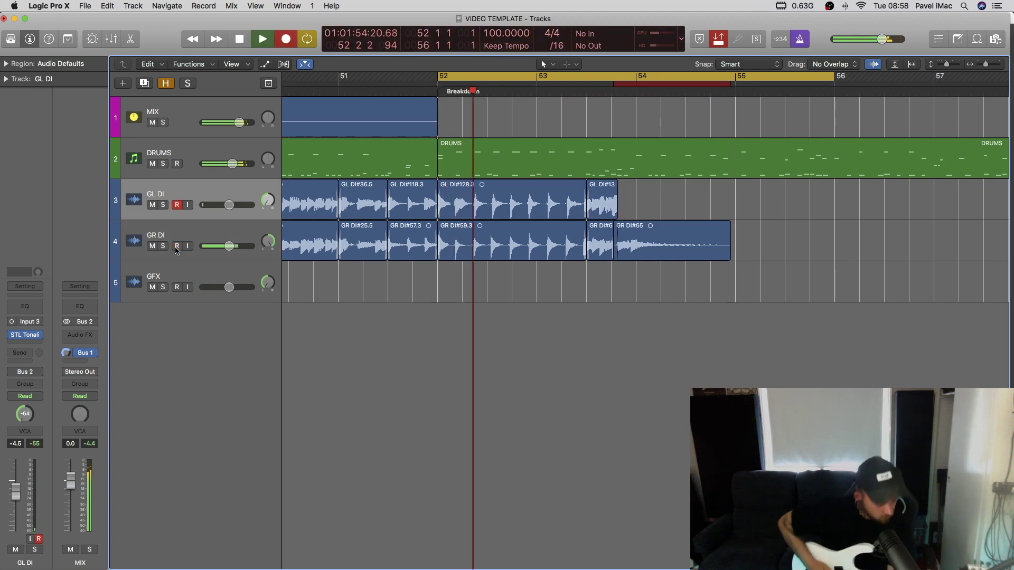
key("r")
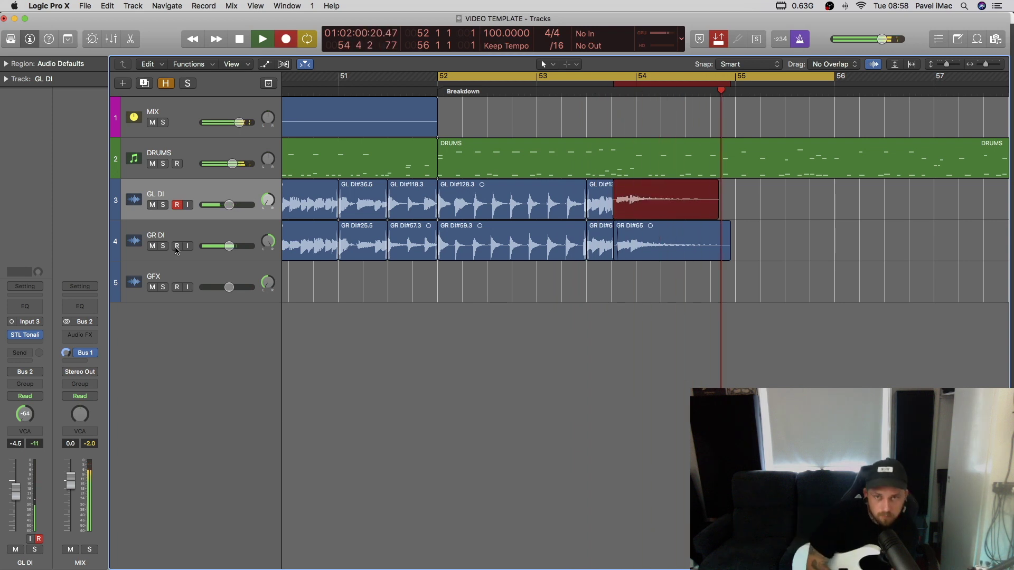
key("space")
Turn on input monitoring for GL DI and examine the kick notes around bar 54 in the DRUMS region's piano roll.
left_click(189, 198)
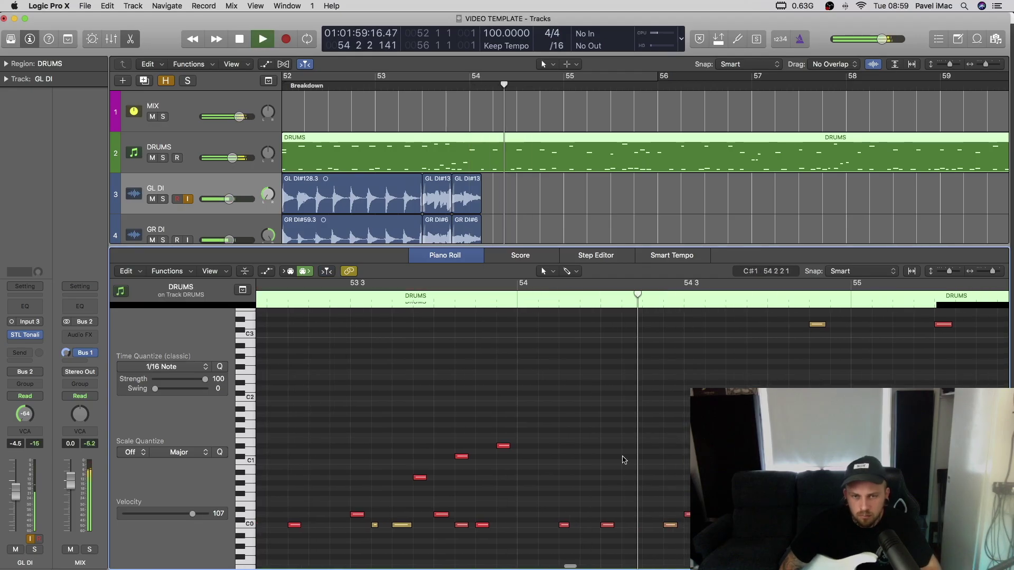
left_click(607, 525)
scroll(376, 297, "right", 1)
left_click(376, 297)
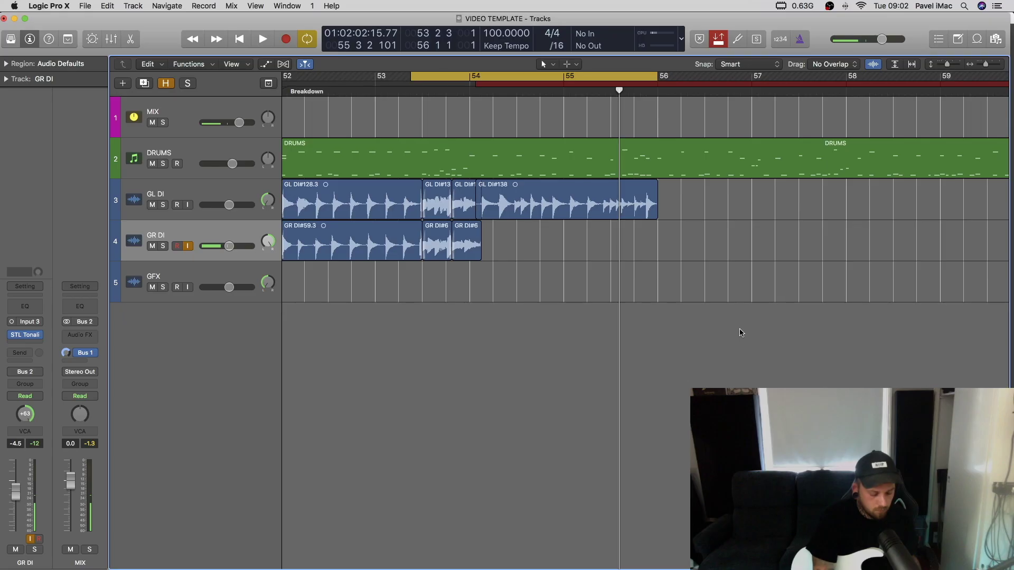
Record the bar 54 riff and, with the cycle starting at 54 2 1, the phrase from about beat 2 of bar 55 on the GR DI track.
key("space")
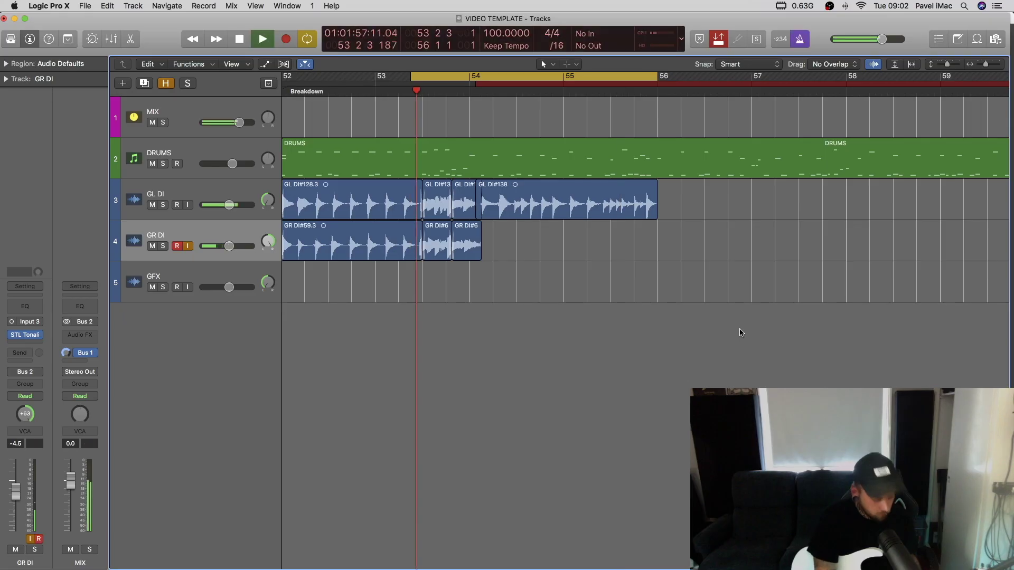
key("r")
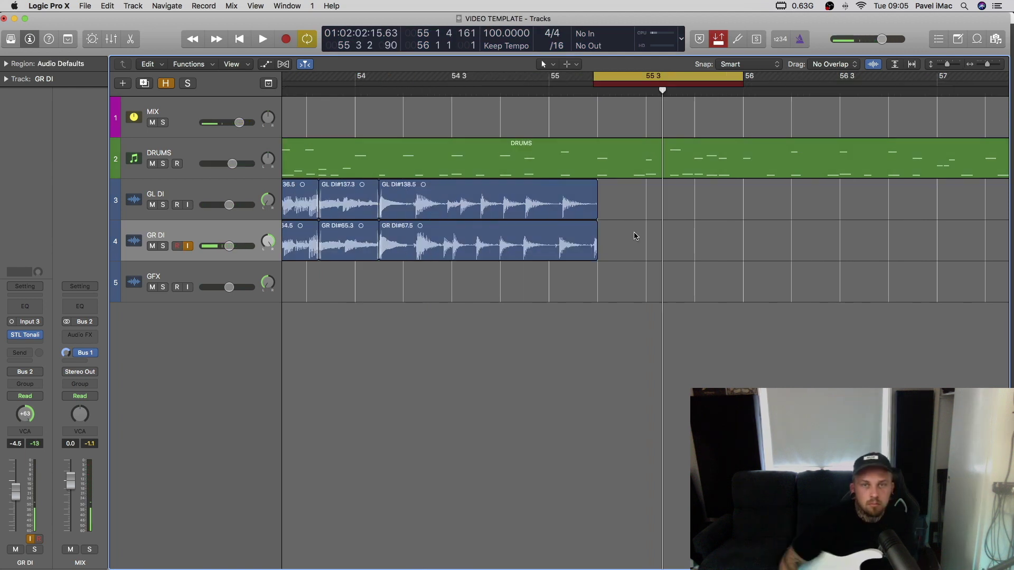
left_click_drag(596, 77, 410, 86)
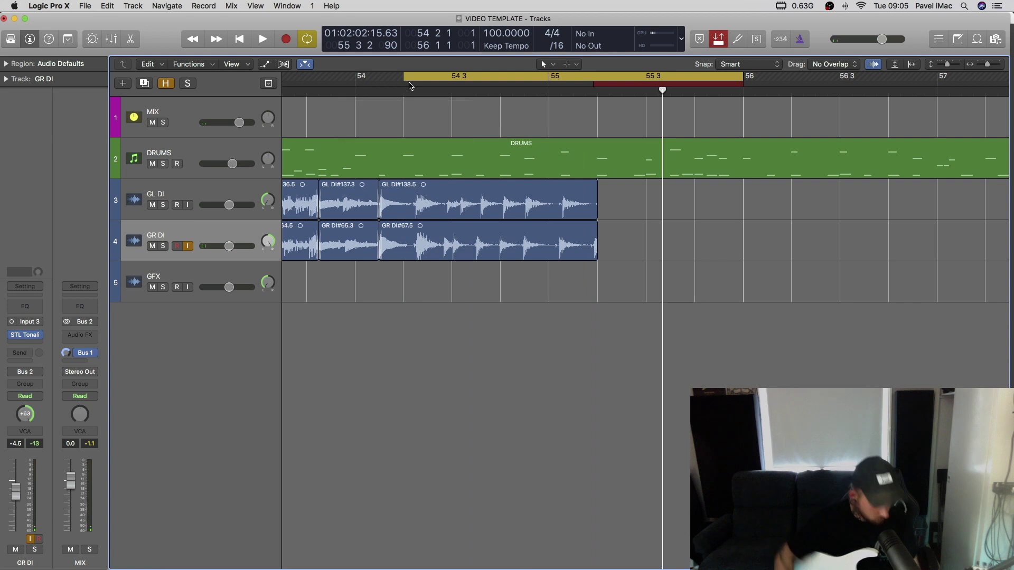
key("space")
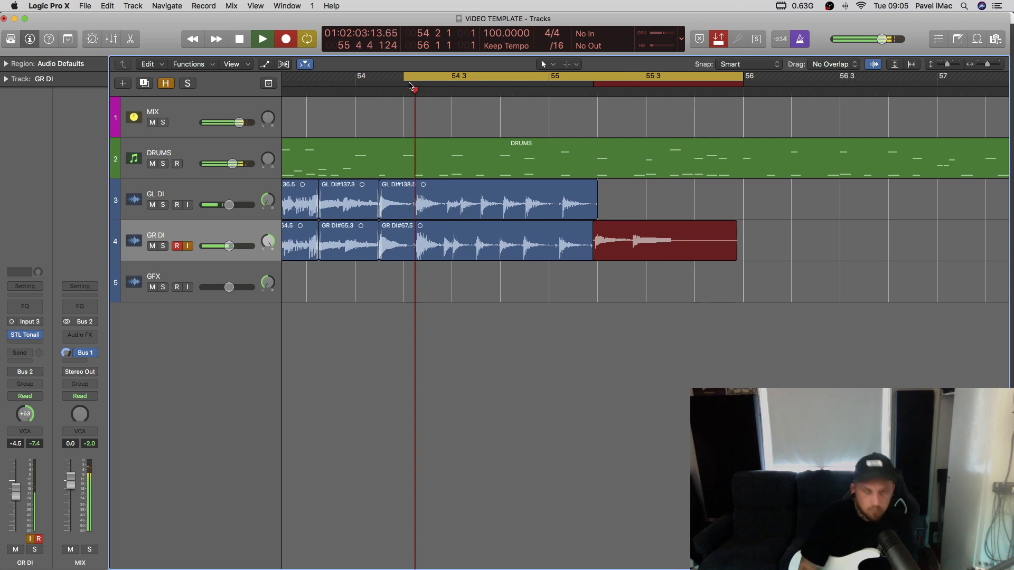
Record the guitar phrase from about beat 3 of bar 55 on the GL DI track and double it on the GR DI track.
key("Up")
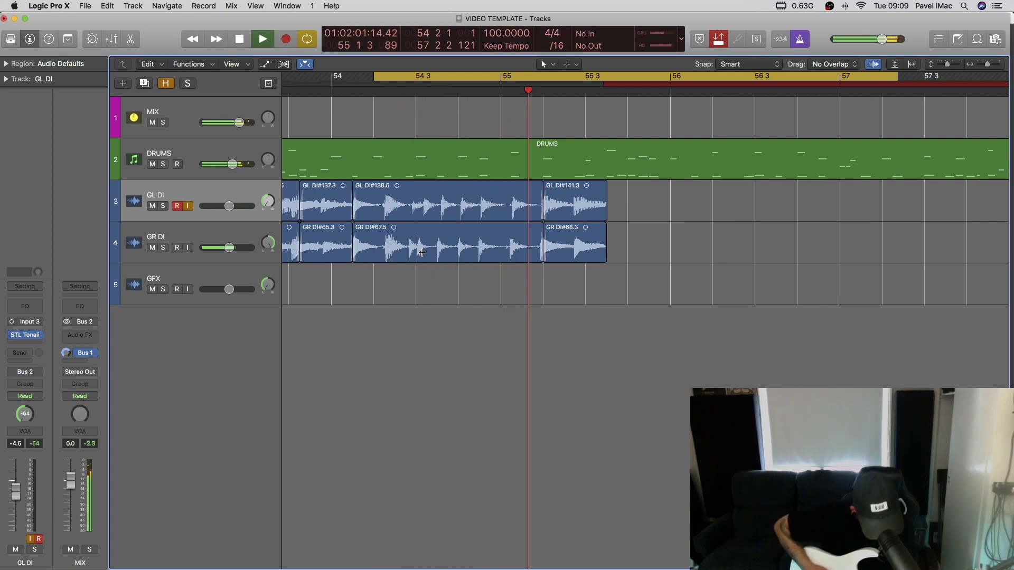
key("r")
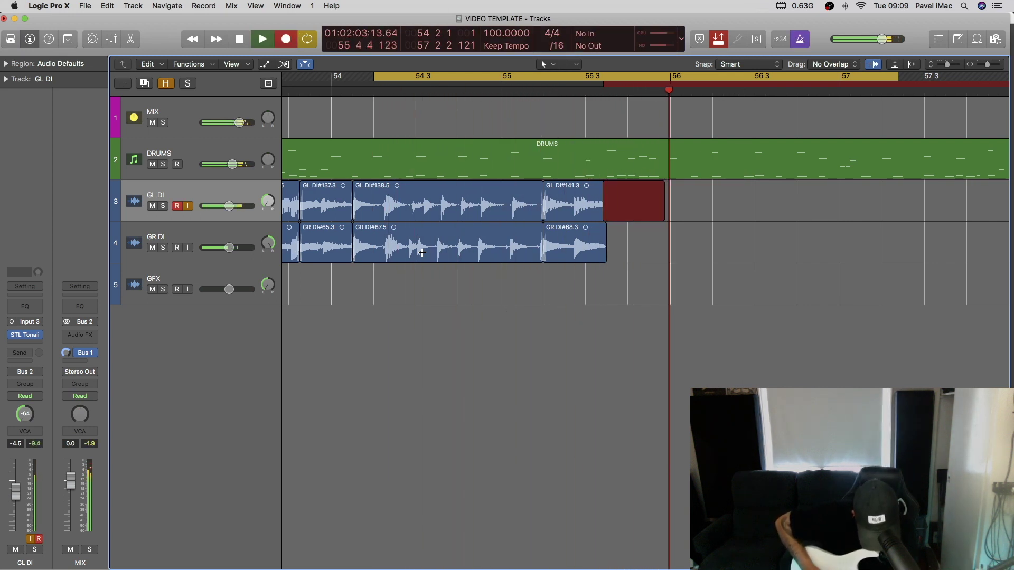
key("space")
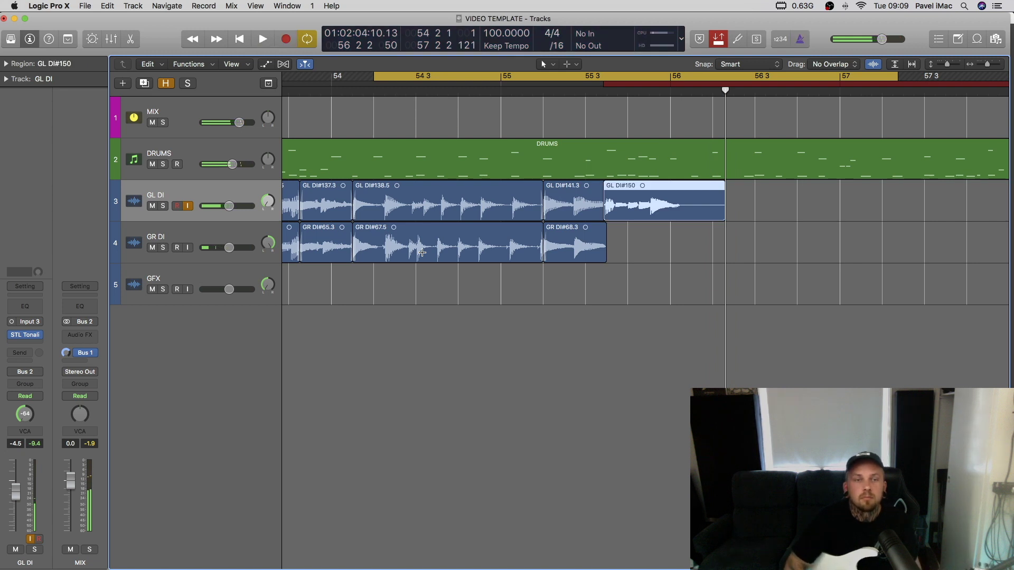
left_click(422, 253)
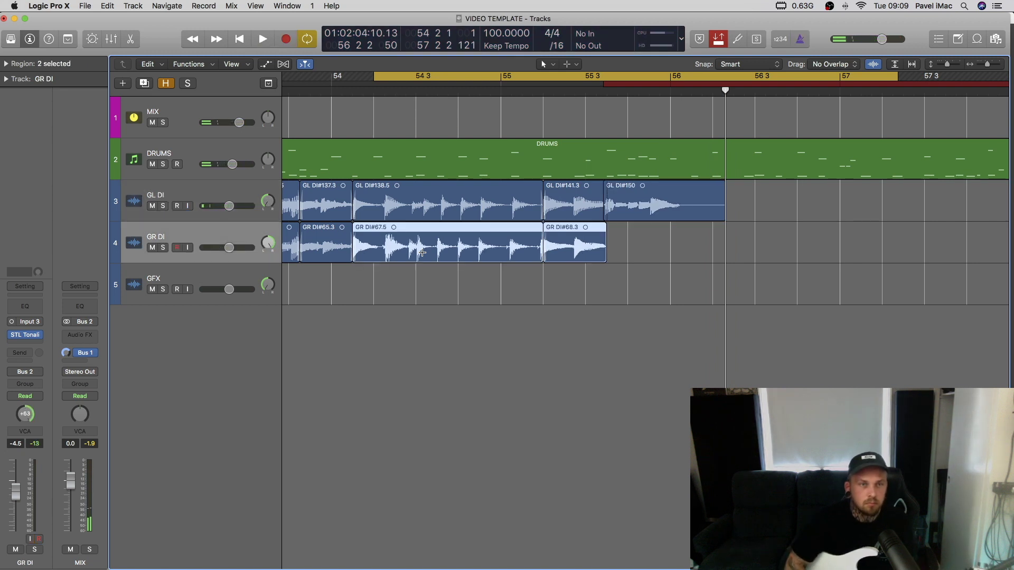
key("space")
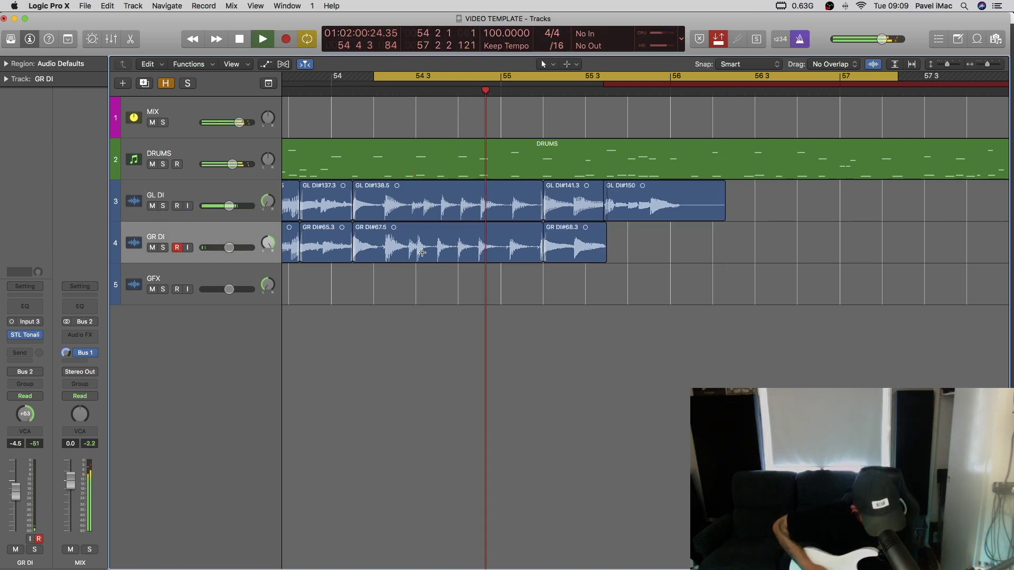
key("r")
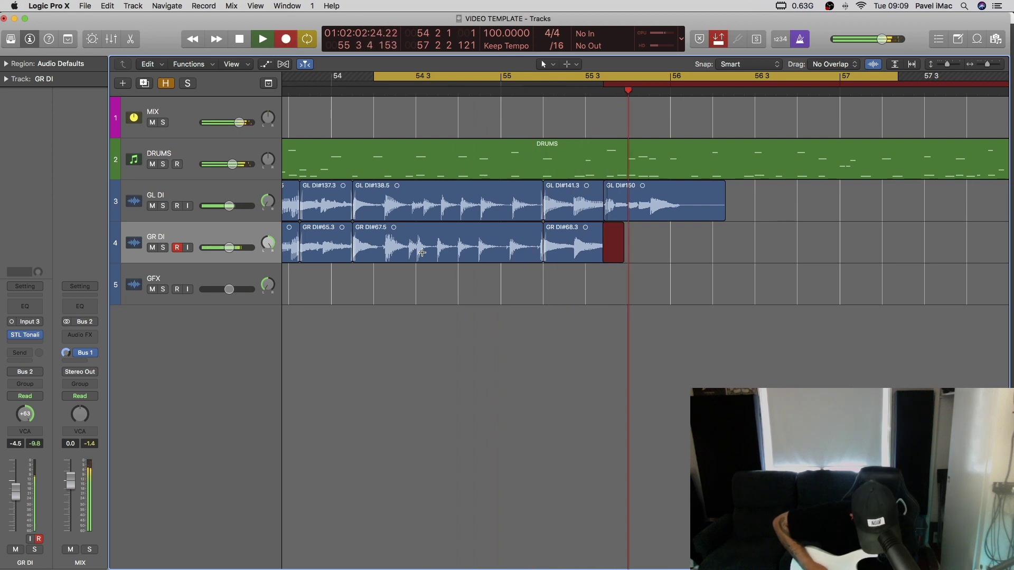
key("space")
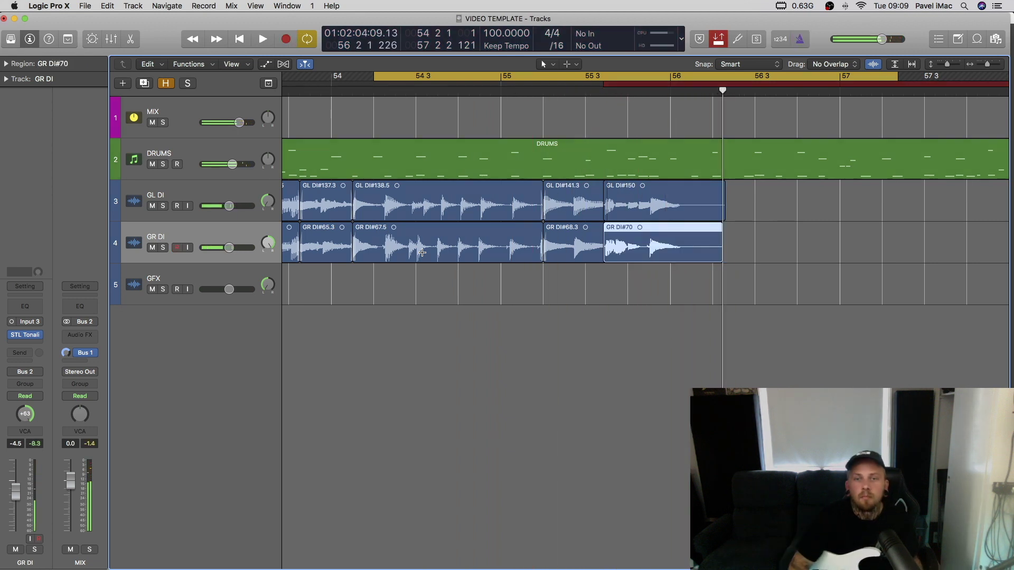
Trim the tails of the latest GL DI and GR DI takes so both end at bar 56.
left_click(577, 193)
left_click_drag(692, 205, 745, 258)
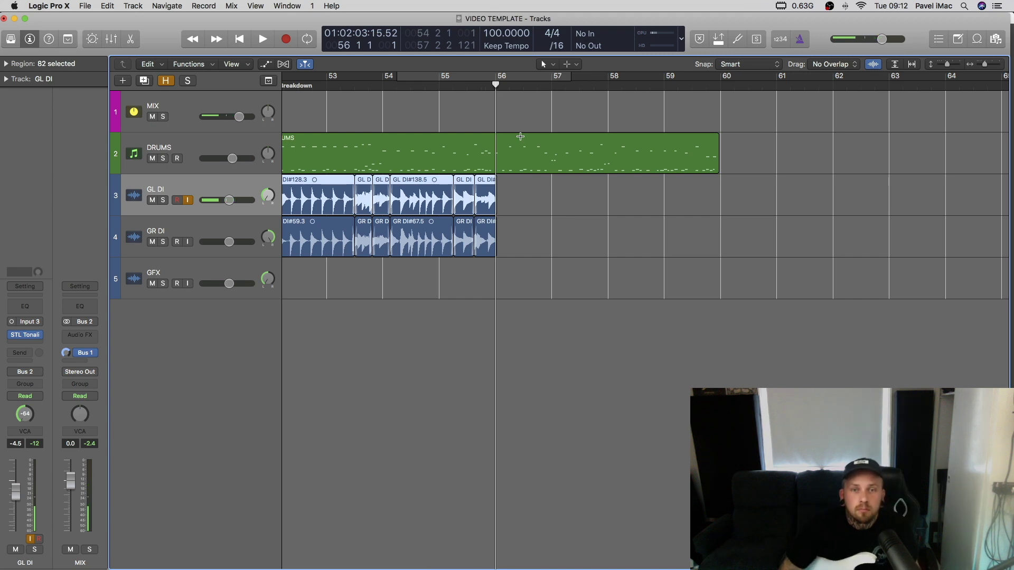
left_click(523, 232)
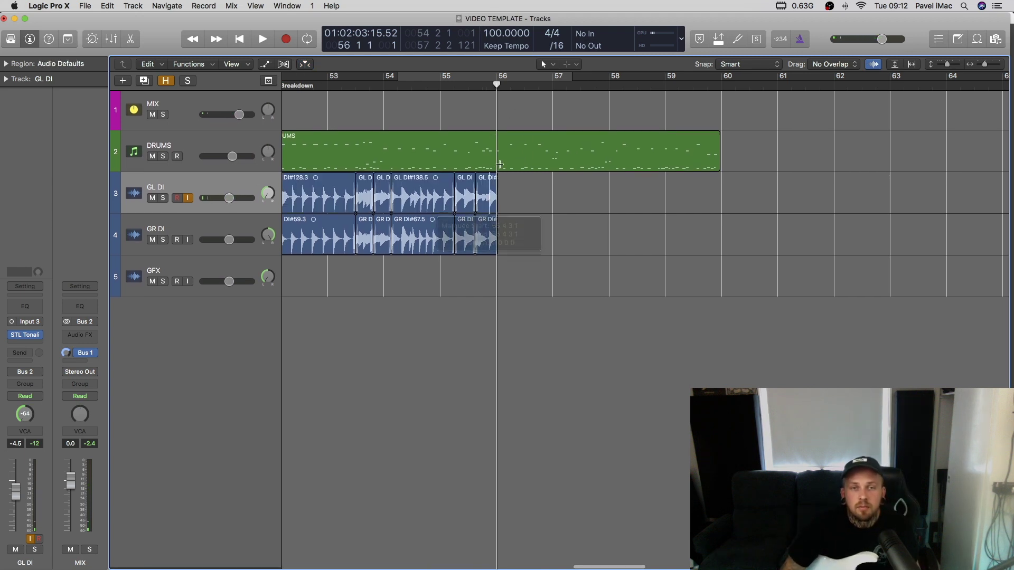
Record the next riff from about bar 56 to bar 58 on the GL DI track and double it on the GR DI track.
key("r")
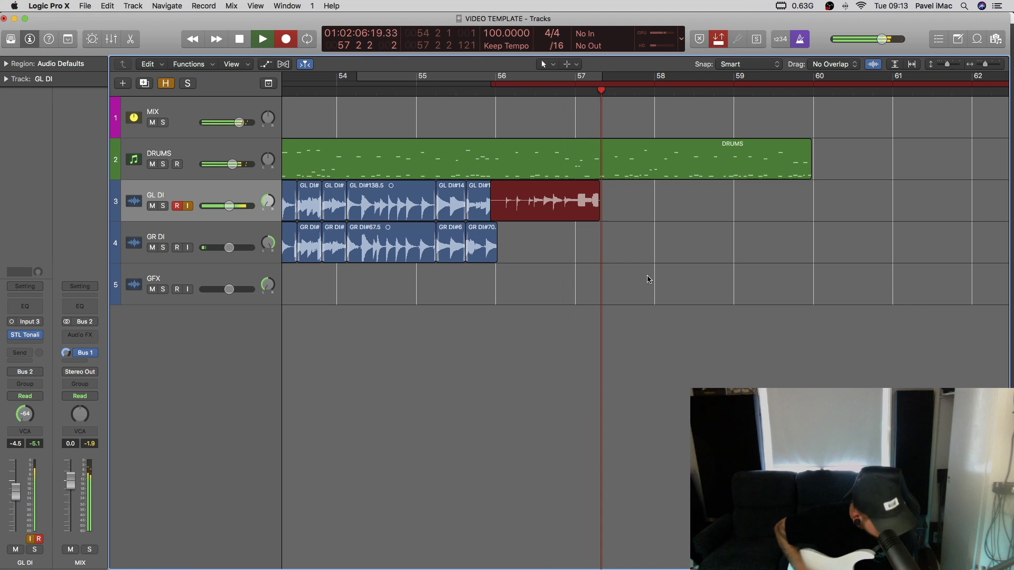
key("space")
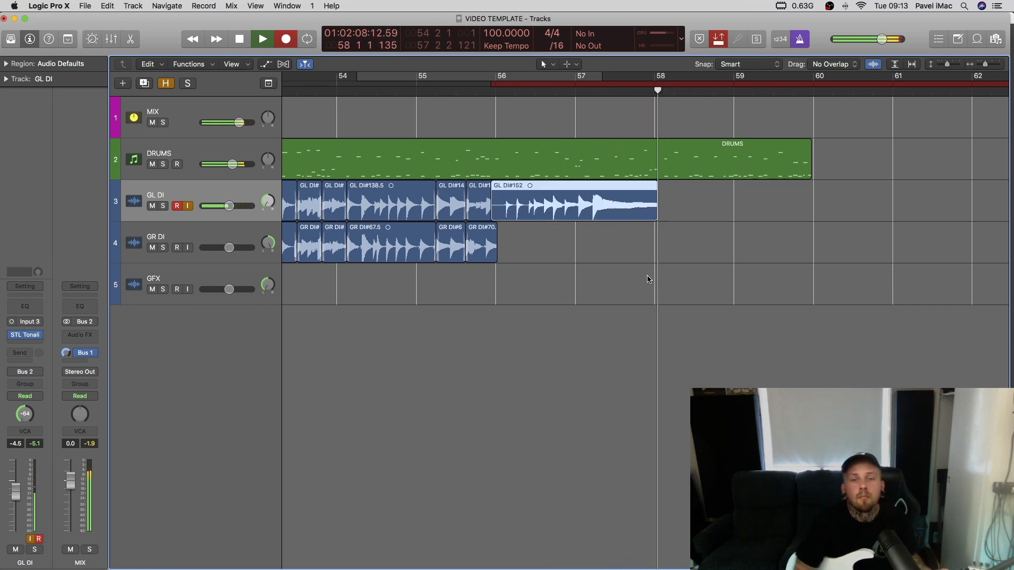
key("Down")
left_click(419, 91)
key("r")
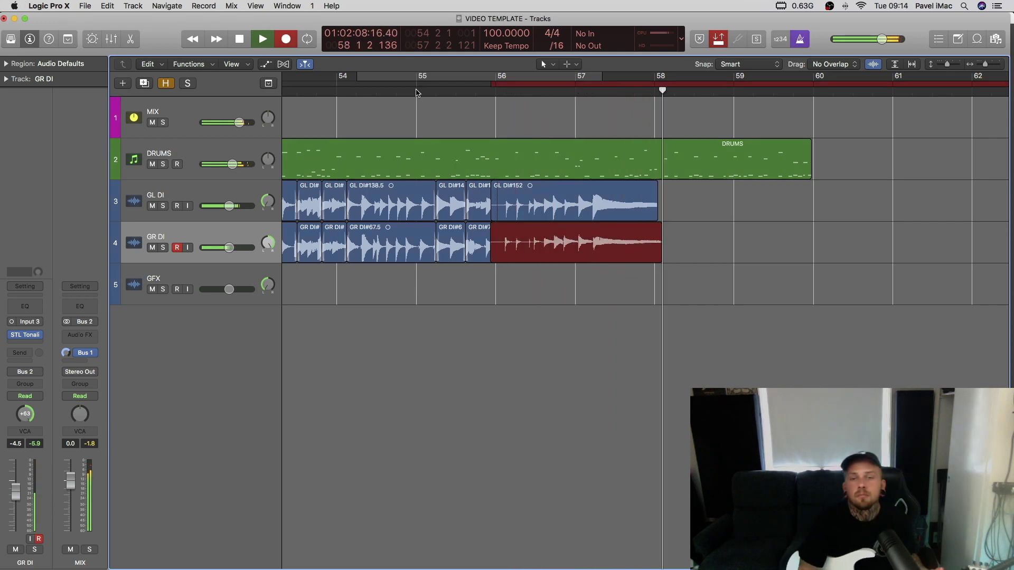
key("space")
Turn on cycle mode and record the guitar phrase from about beat 3 of bar 57 on both the GR DI and GL DI tracks.
key("cmd+Right")
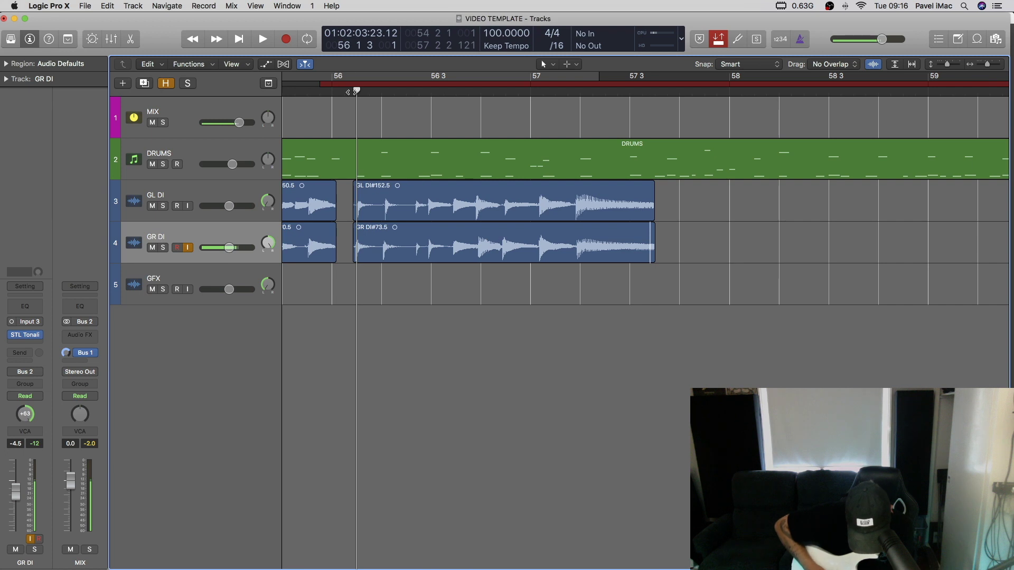
key("c")
key("space")
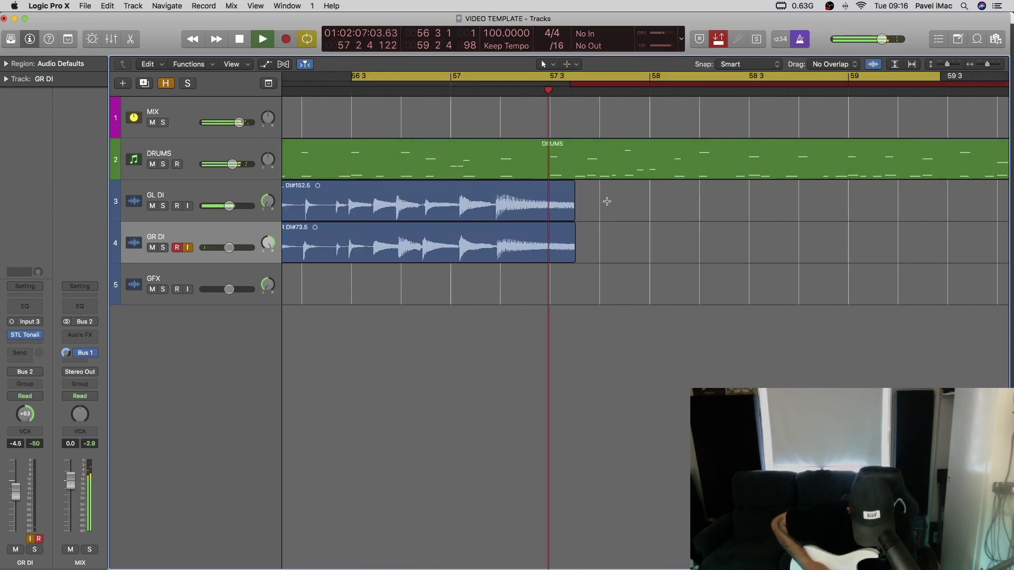
key("r")
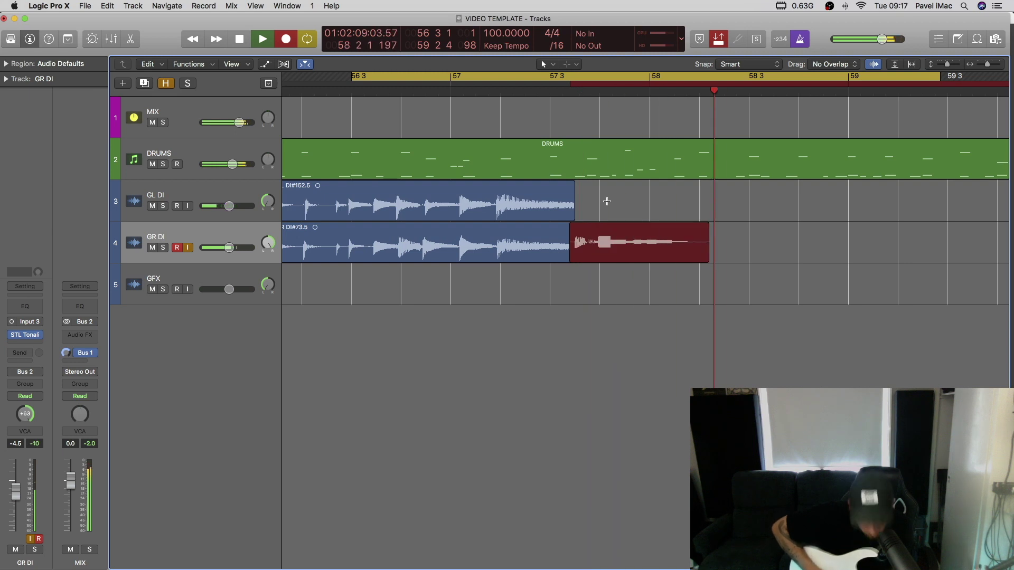
key("space")
left_click(606, 201)
key("space")
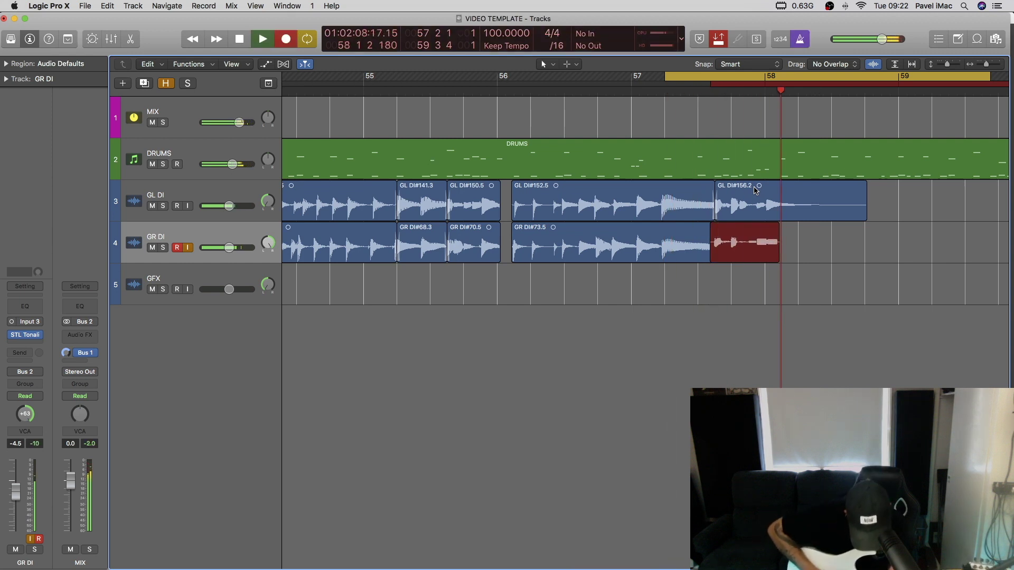
key("space")
Cut off the tails of the latest takes after 58 1 3 on both the GL DI and GR DI tracks.
left_click(765, 212)
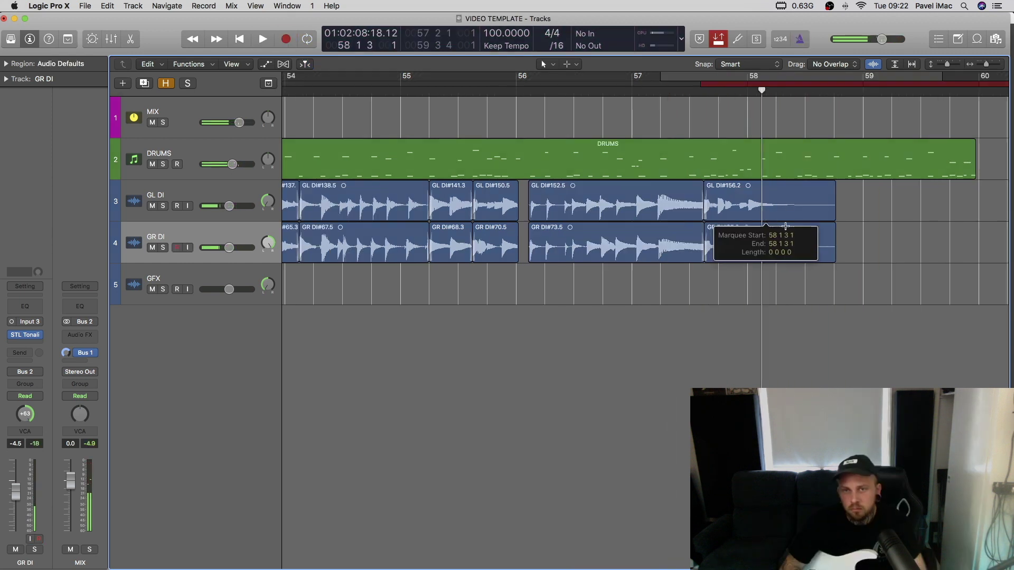
left_click_drag(765, 212, 905, 252)
key("Delete")
key("super+Left")
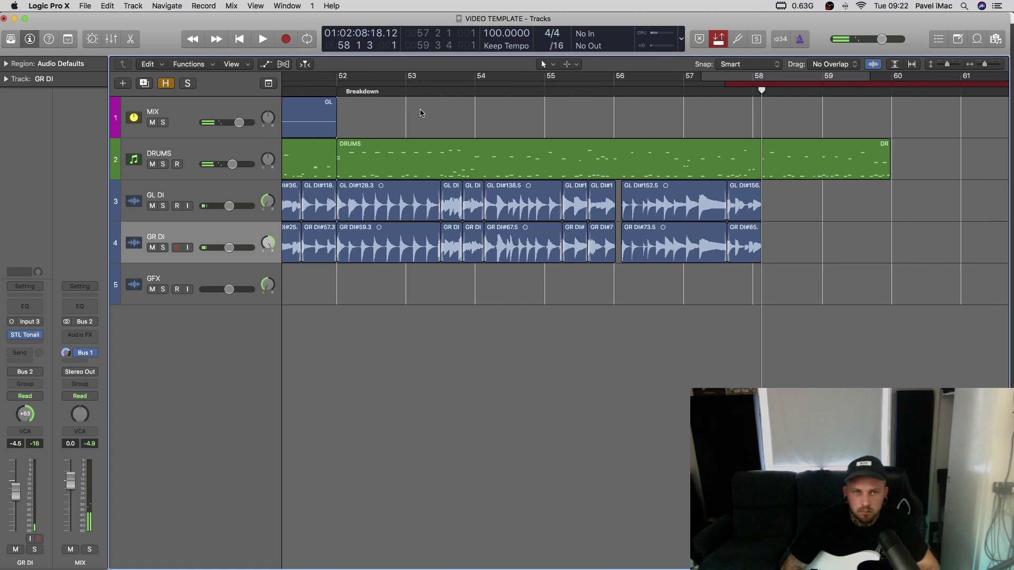
Play back from bar 53, and copy the six guitar regions between 54 1 3 and bar 56 to 58 1 3.
double_click(446, 88)
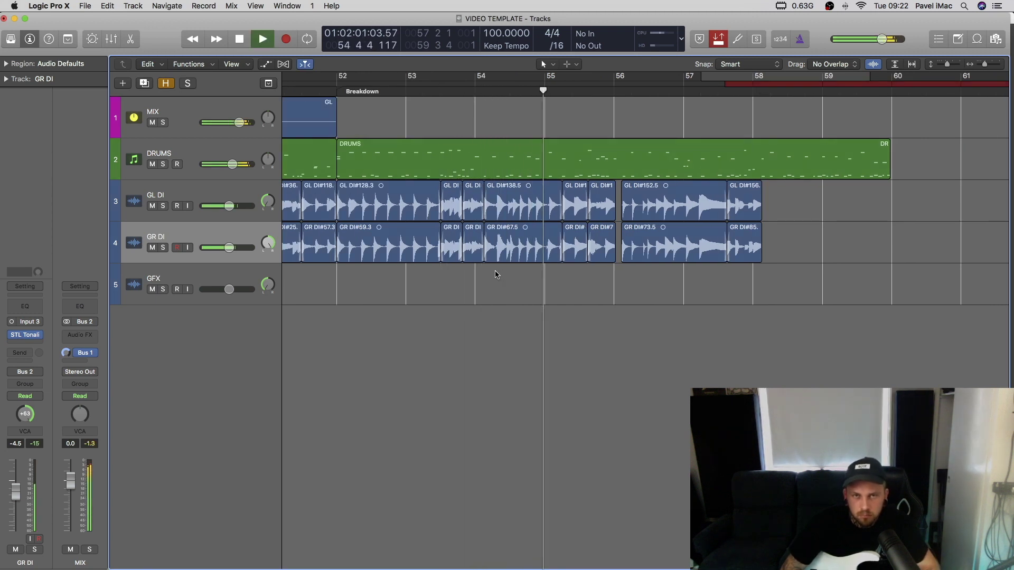
key("space")
left_click_drag(496, 274, 590, 205)
mouse_move(495, 198)
left_mouse_down()
mouse_move(668, 214)
mouse_move(784, 206)
mouse_move(772, 196)
left_mouse_up()
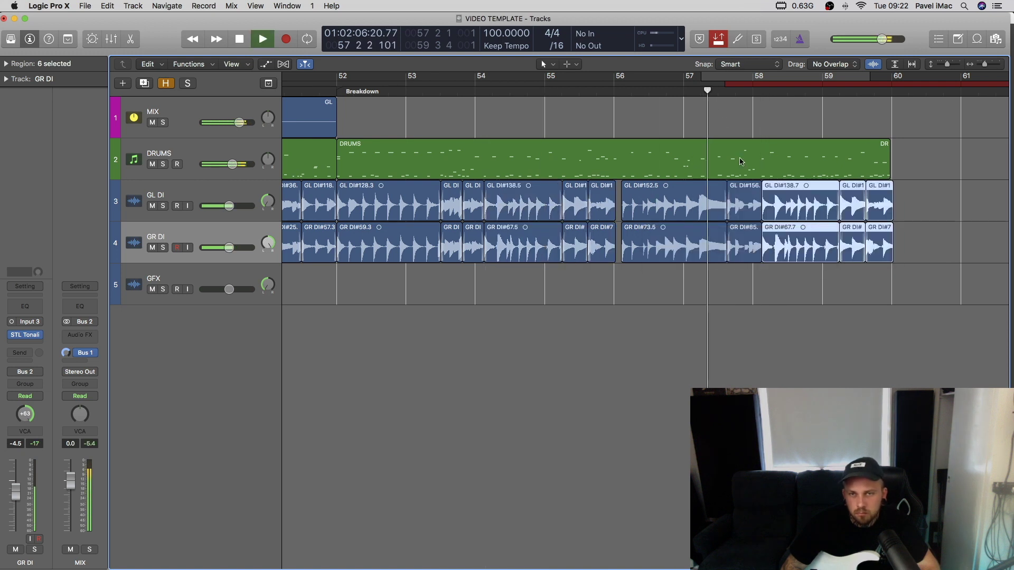
Check the copied guitar regions up to bar 60 against the drums and place the playhead at 57 3 3.
scroll(739, 174, "up", 3)
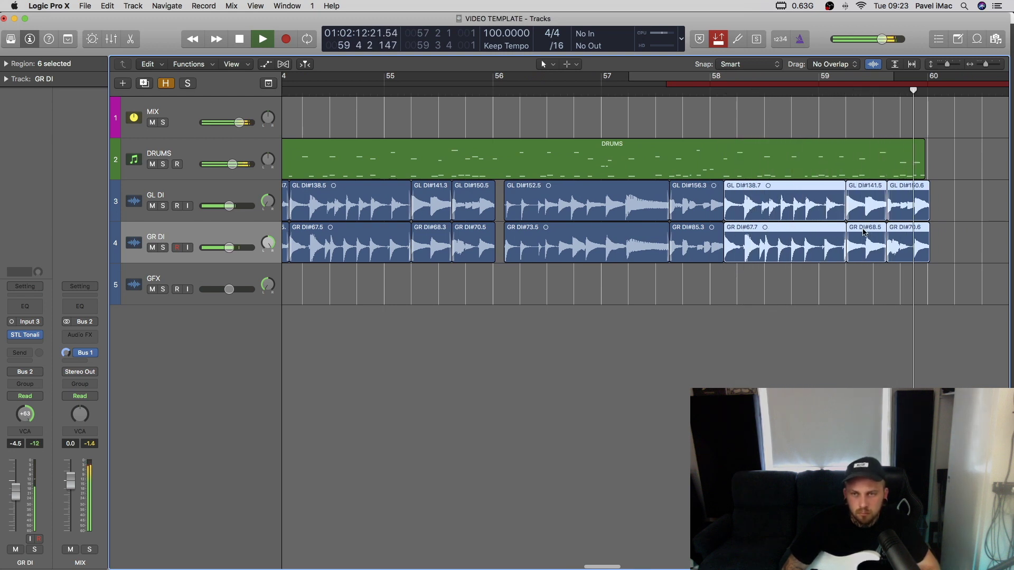
scroll(871, 172, "right", 3)
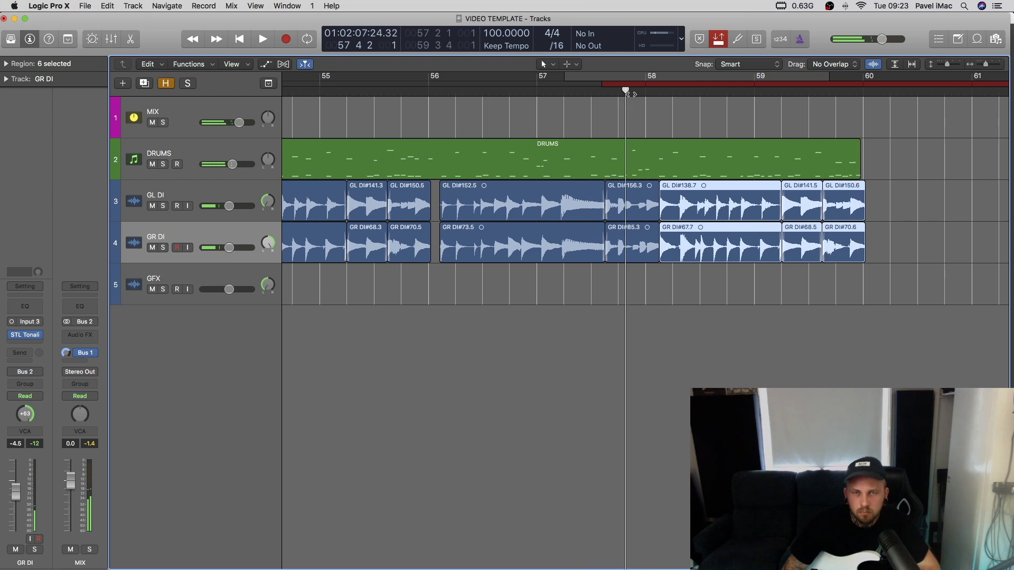
scroll(422, 219, "left", 10)
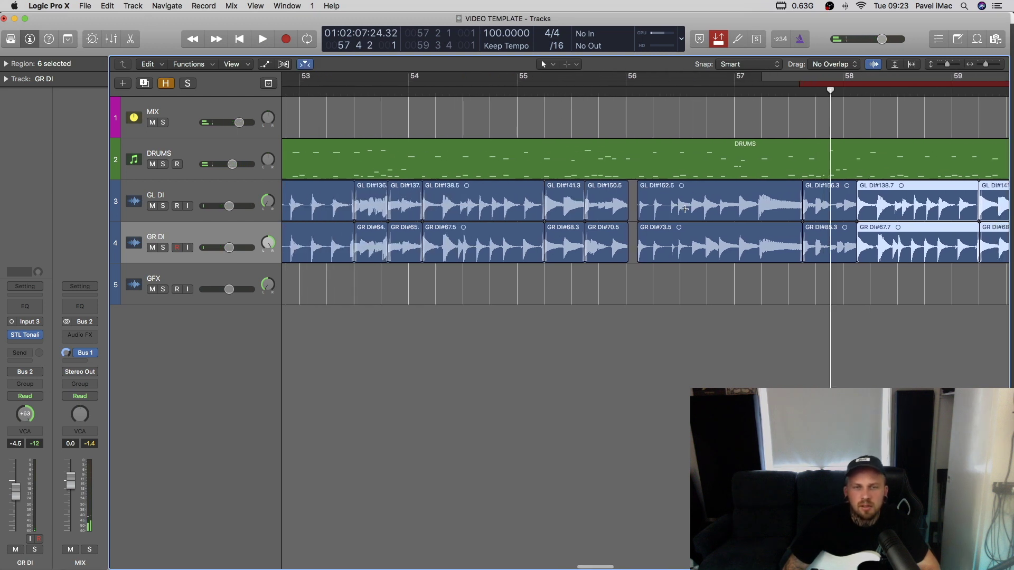
scroll(685, 211, "right", 1)
scroll(636, 245, "down", 3)
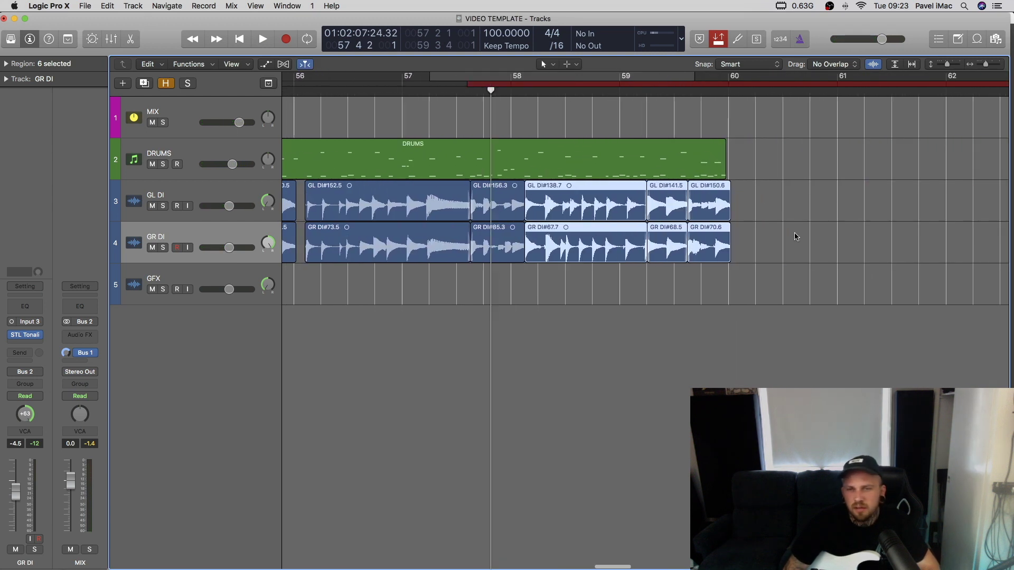
scroll(555, 163, "up", 6)
left_click(441, 91)
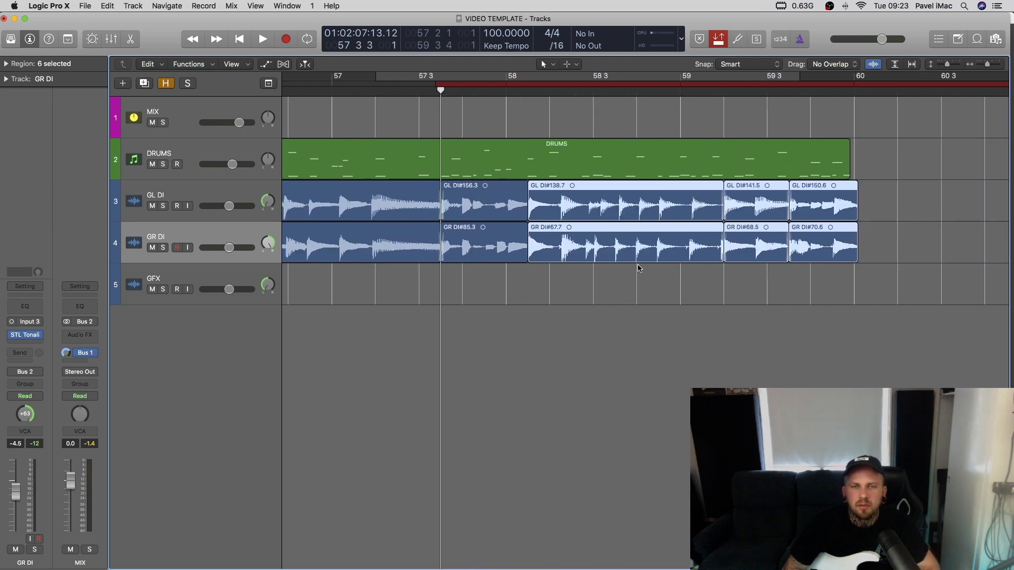
Play back from 57 3 3, split the copied guitar regions just before 58 2, and delete the section after it on both guitar tracks.
key("space")
scroll(638, 269, "up", 2)
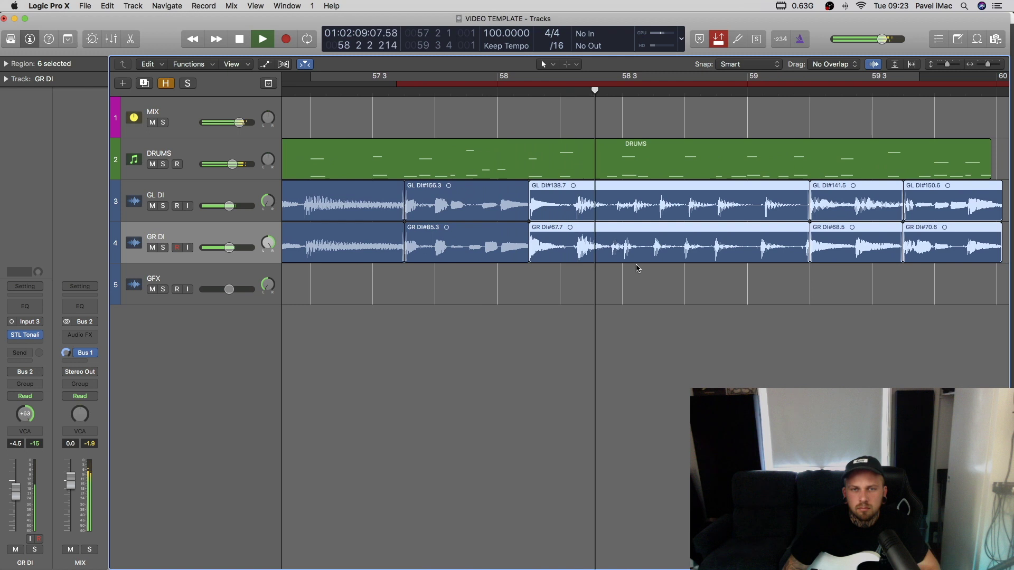
key("space")
key("space")
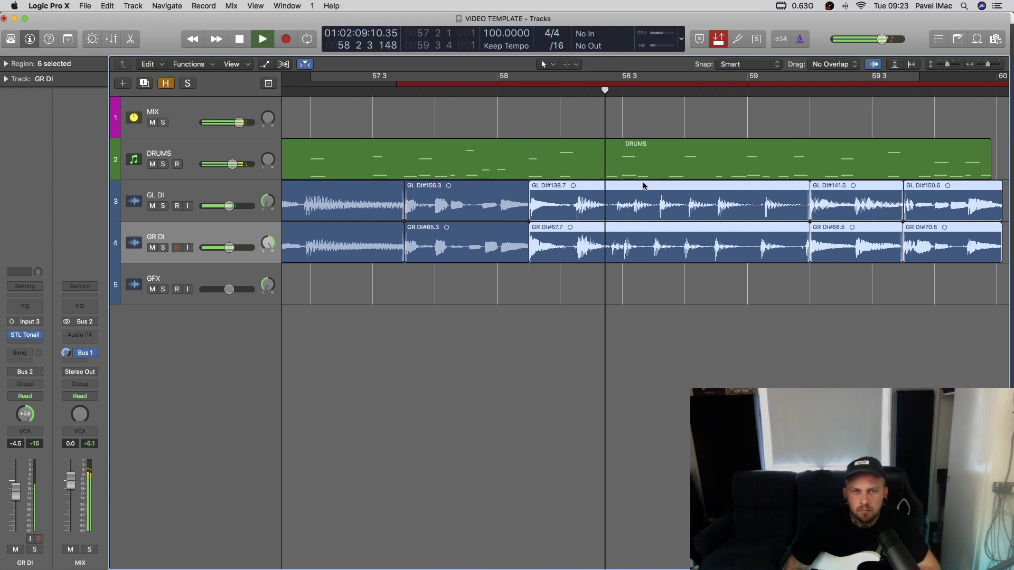
key("space")
key("super+Right")
left_click_drag(618, 199, 593, 199)
key("space")
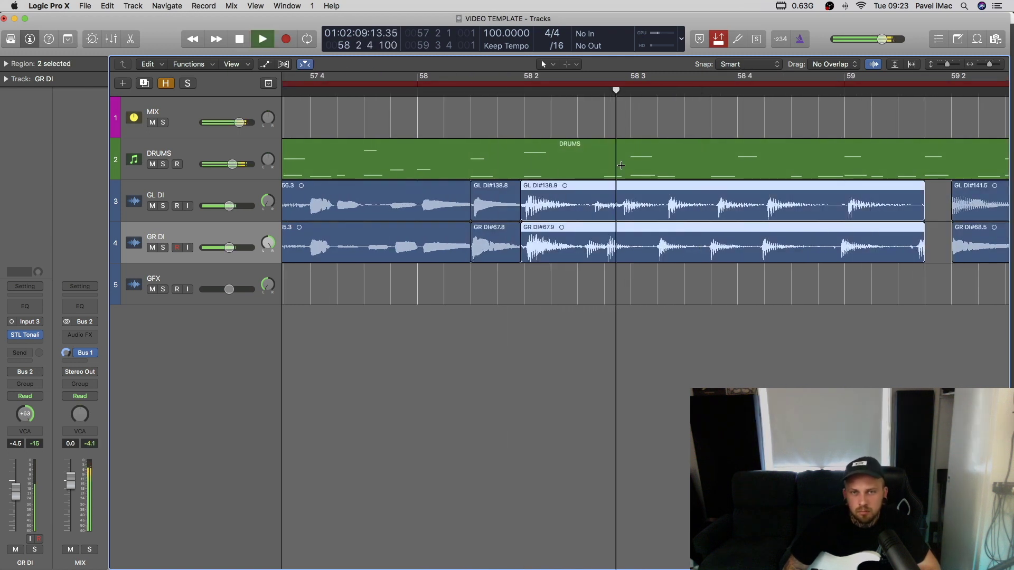
key("Delete")
Turn on cycle mode and record a replacement guitar phrase from just before 58 2 on the GR DI and GL DI tracks.
key("c")
key("r")
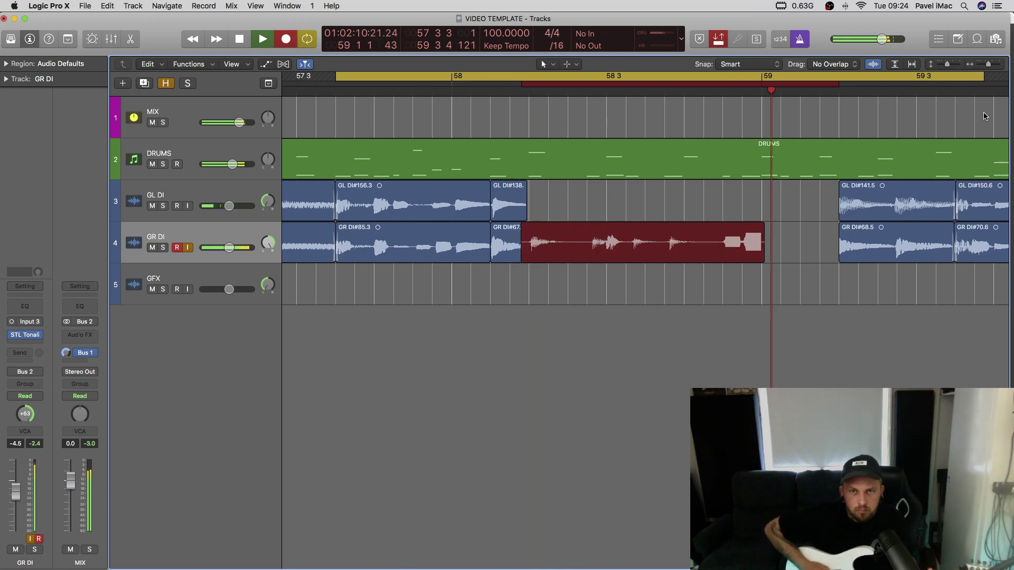
key("Up")
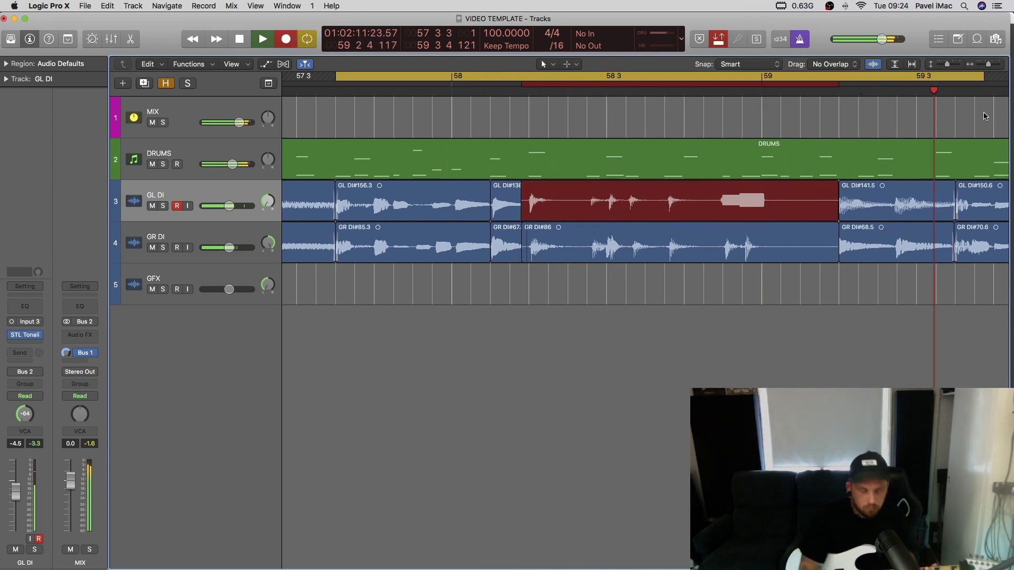
key("space")
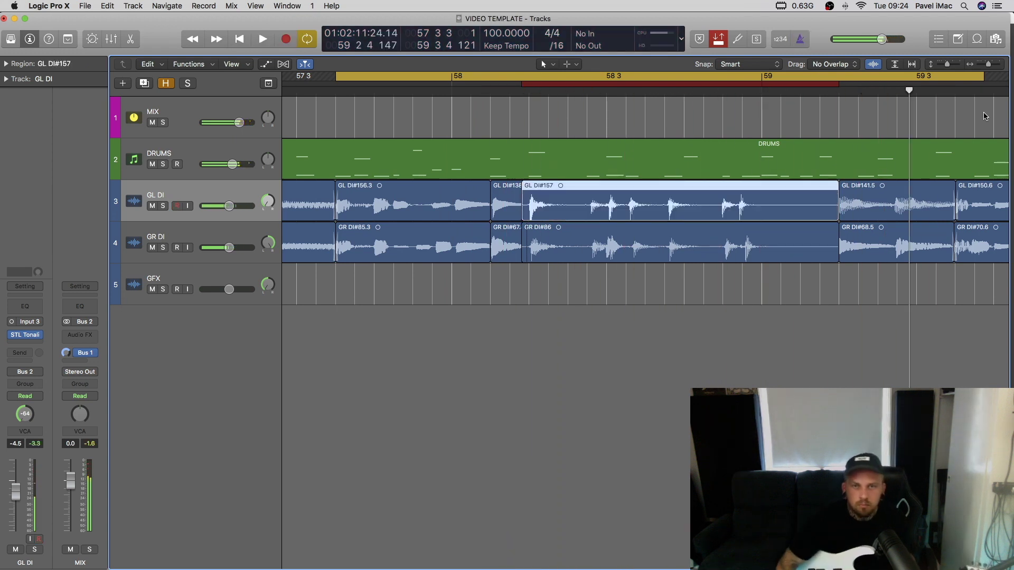
Delete and re-record the GR DI take at 58 2, and record a guitar phrase from bar 59 on both guitar tracks.
left_click(610, 231)
key("Delete")
key("r")
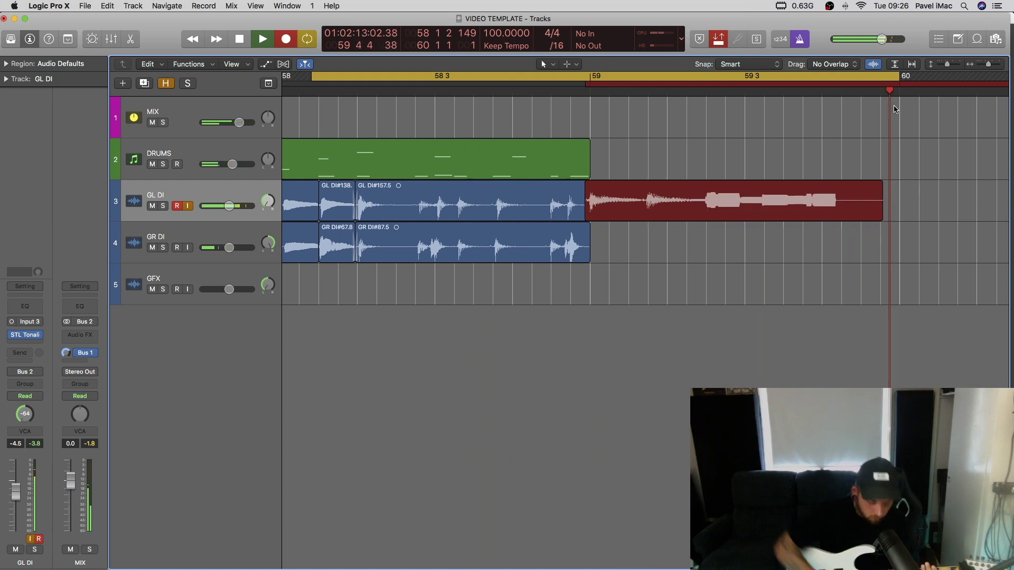
key("Down")
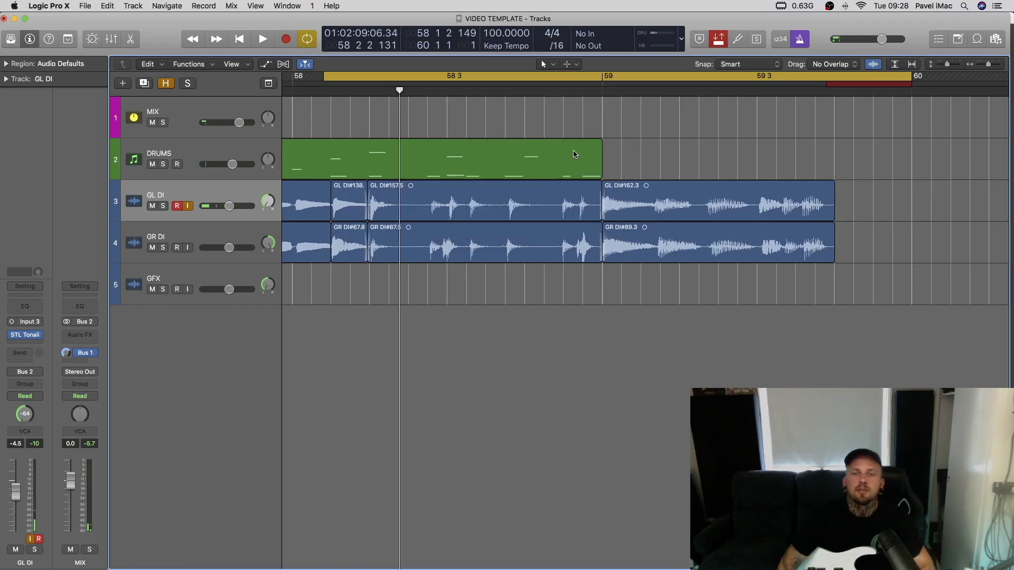
Record a MIDI drum part for bar 59 on the DRUMS track.
left_click(201, 151)
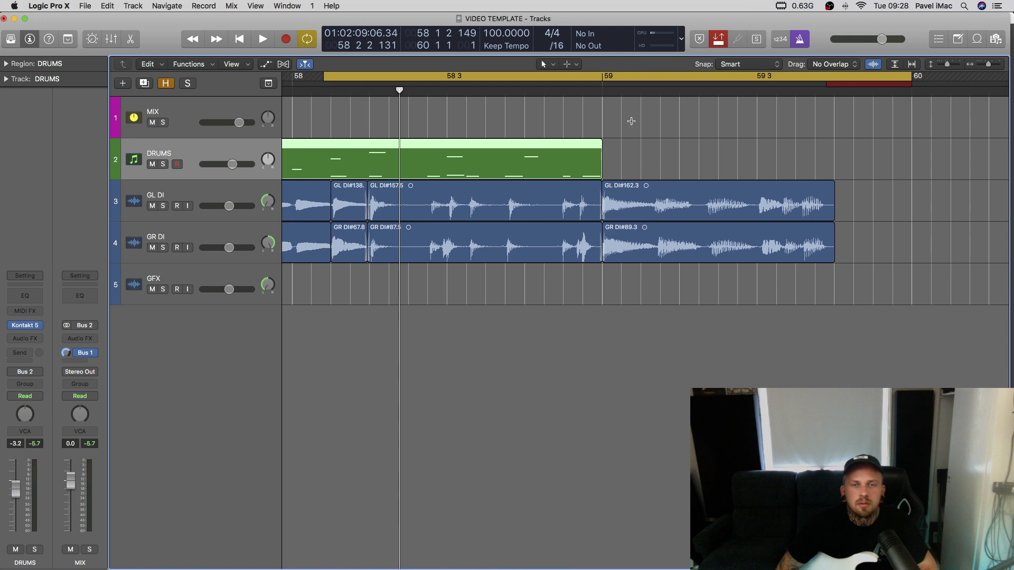
key("space")
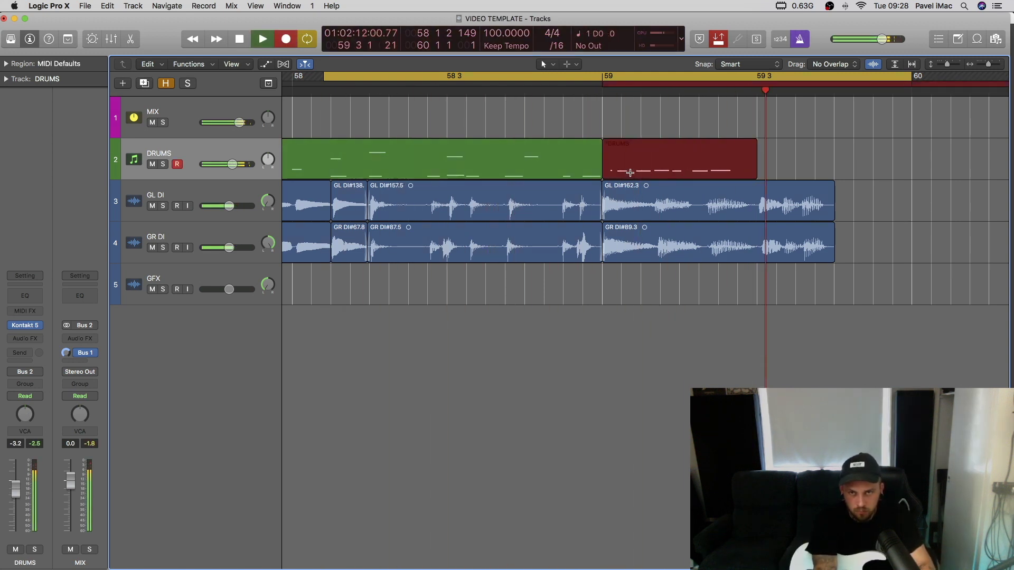
key("space")
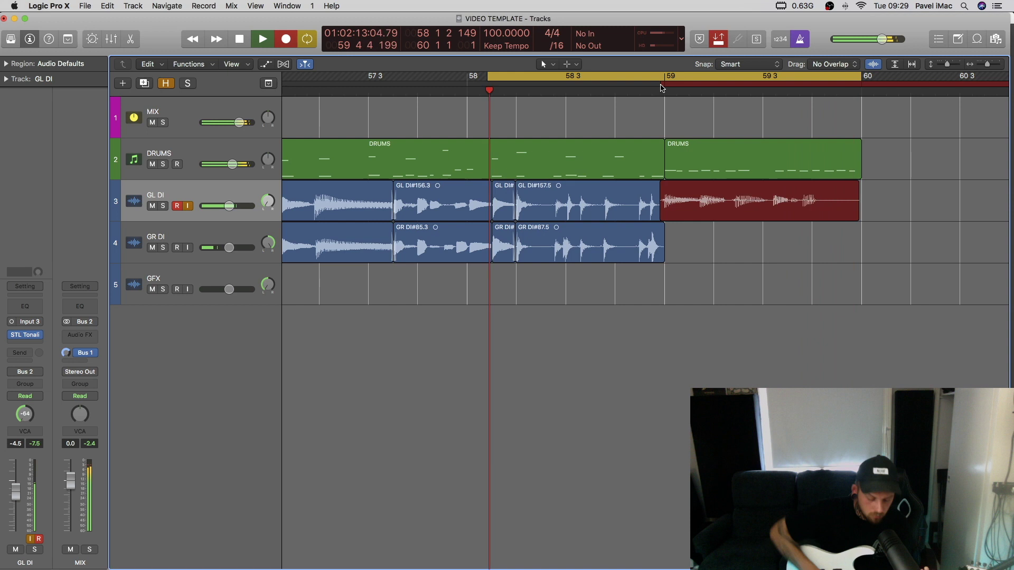
Record a new guitar phrase over the bar 59 drums on the GL DI and GR DI tracks.
key("space")
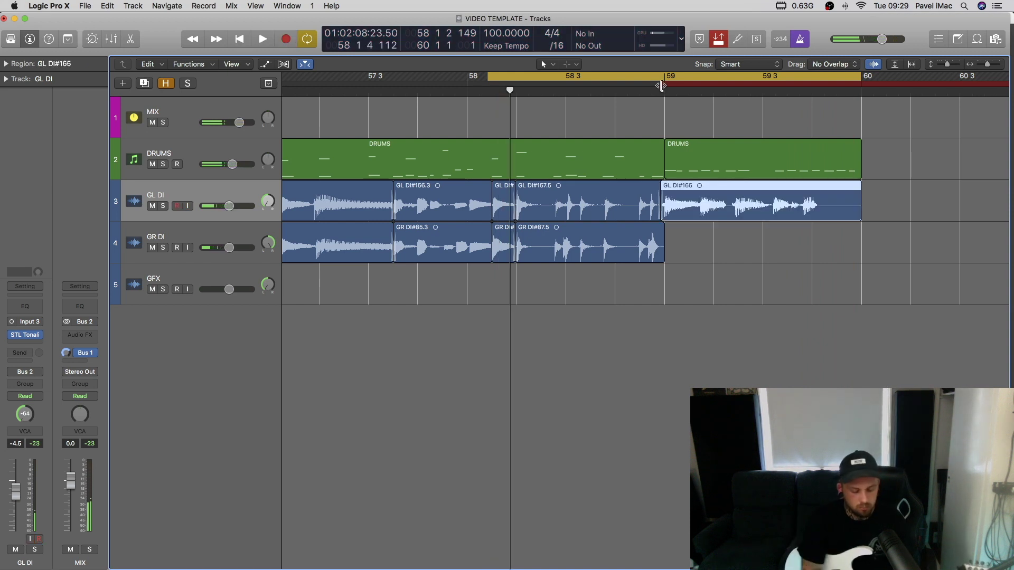
key("Down")
key("r")
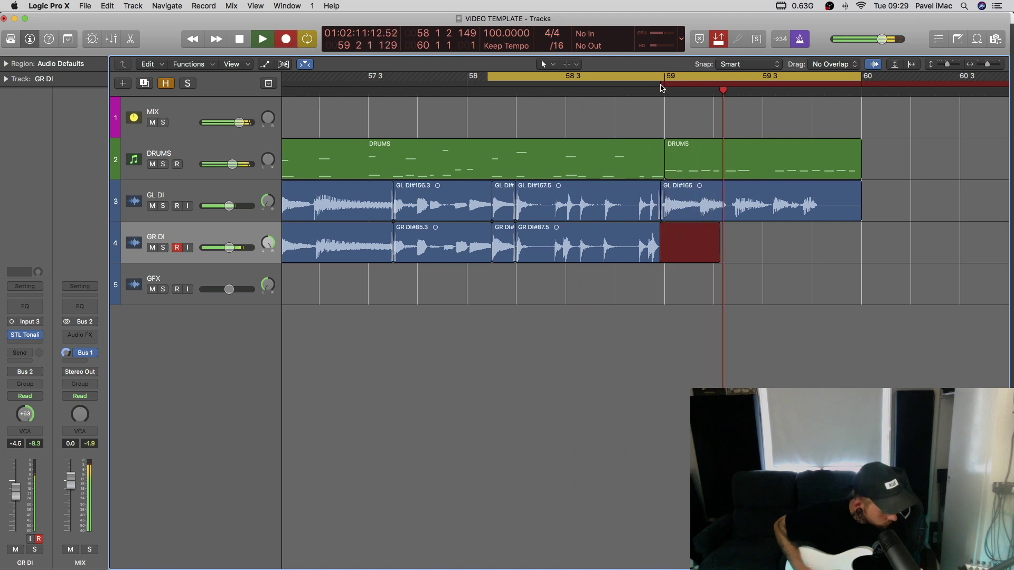
key("space")
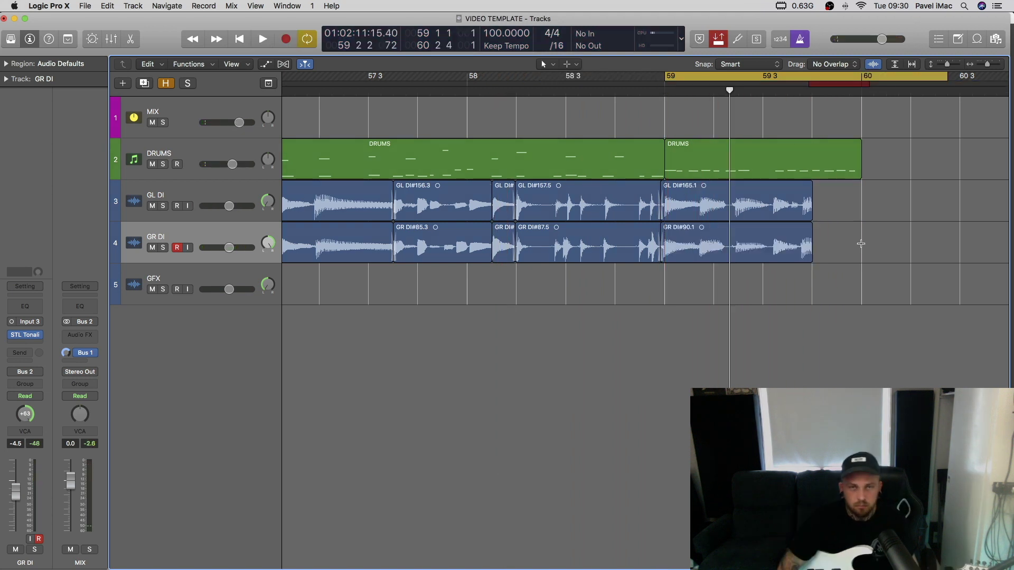
Record the closing guitar phrase from about 59 4 on GR DI and GL DI, and cut off both takes at bar 60.
key("space")
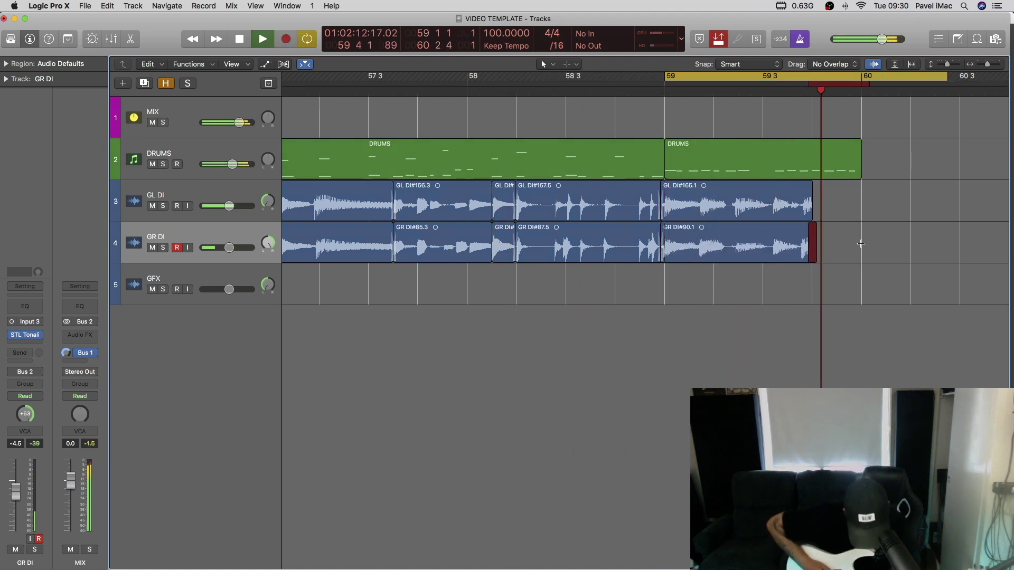
key("space")
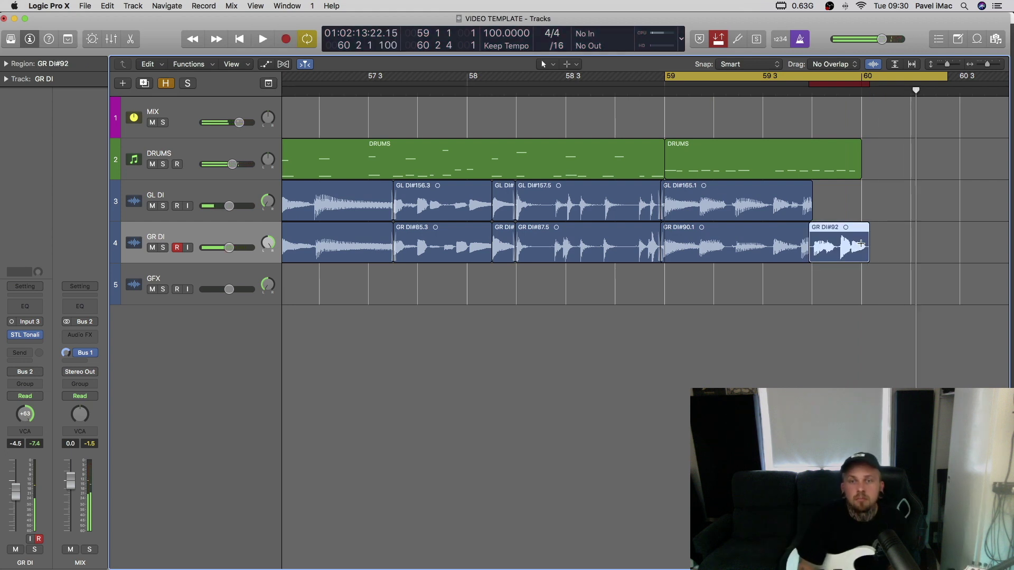
key("Up")
key("space")
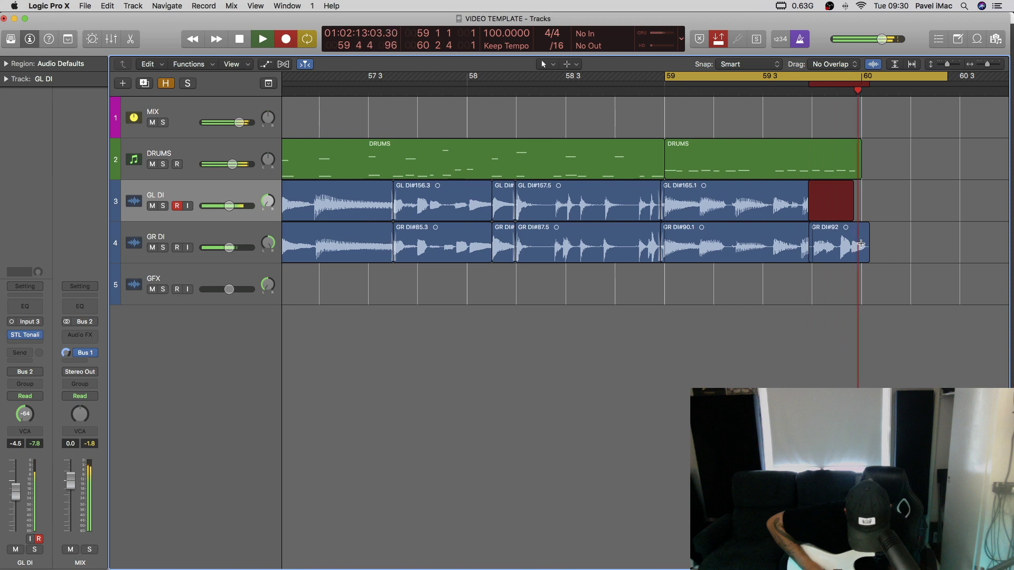
key("space")
left_click_drag(860, 244, 905, 248)
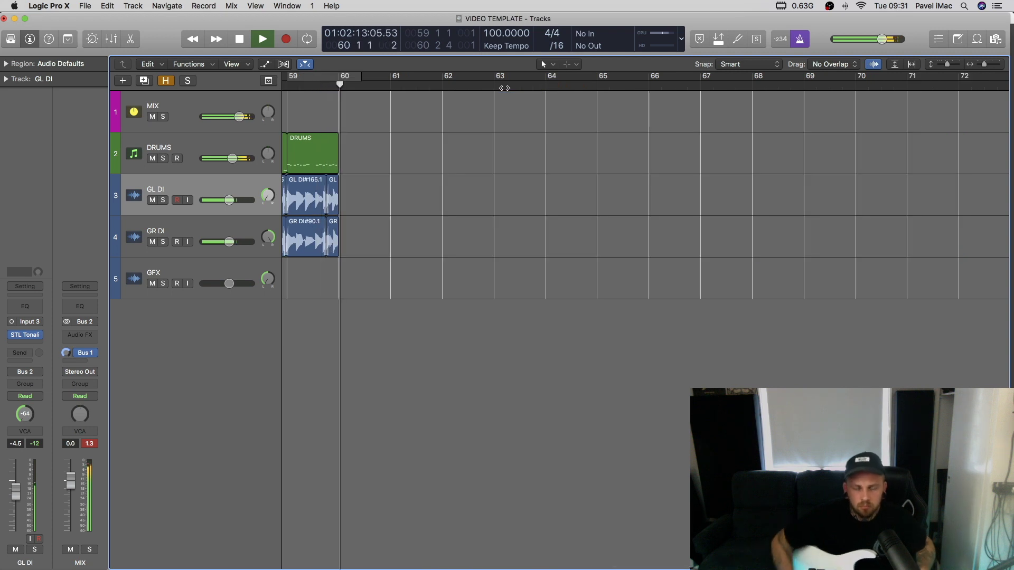
Add higher-pitched drum hits above the low pattern in the bar 59 DRUMS region and check them in playback.
scroll(473, 145, "left", 5)
left_click(473, 145)
key("space")
double_click(473, 145)
left_click_drag(654, 343, 653, 333)
key("space")
scroll(626, 432, "down", 5)
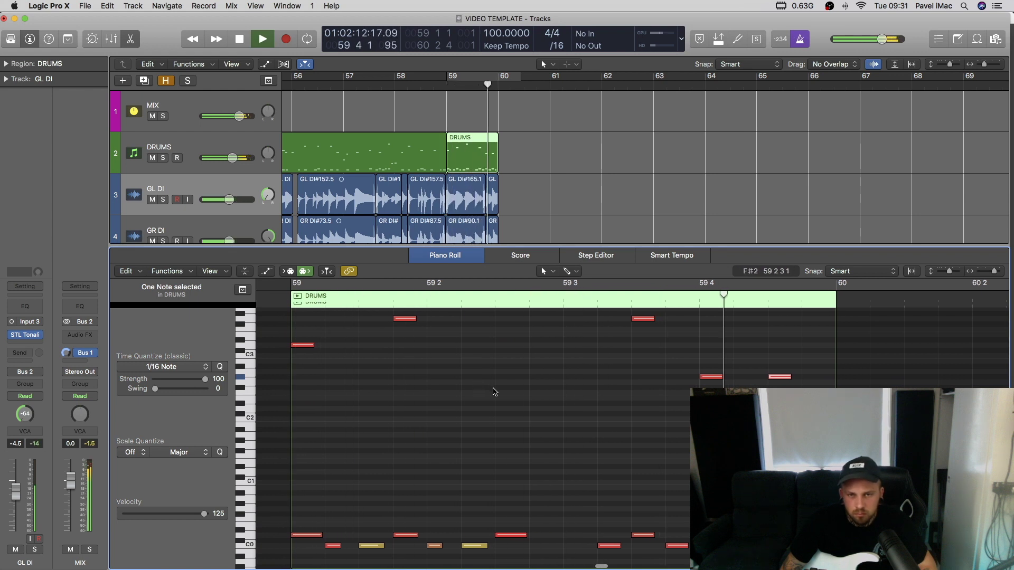
key("p")
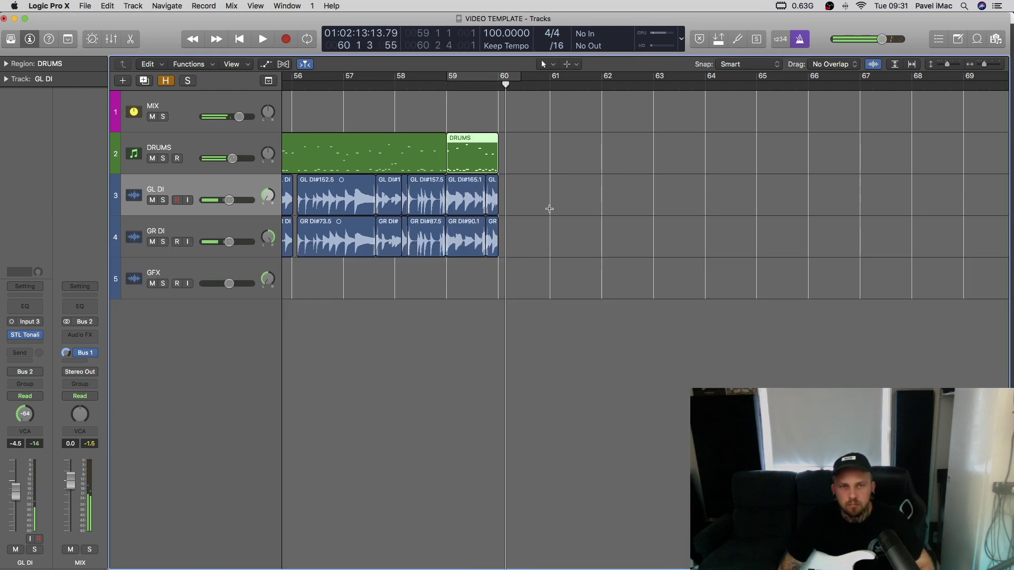